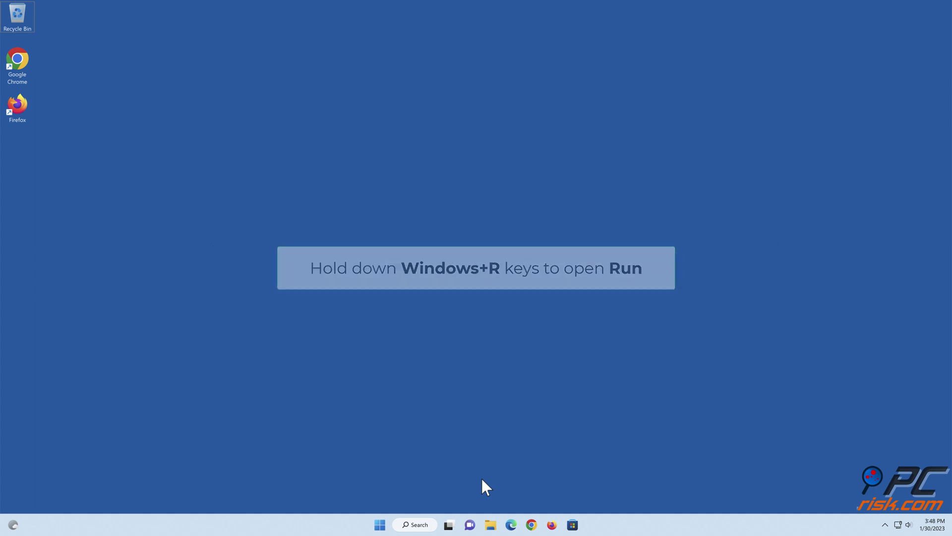
Run services.msc from the Run dialog to open the Services console
key("super+r")
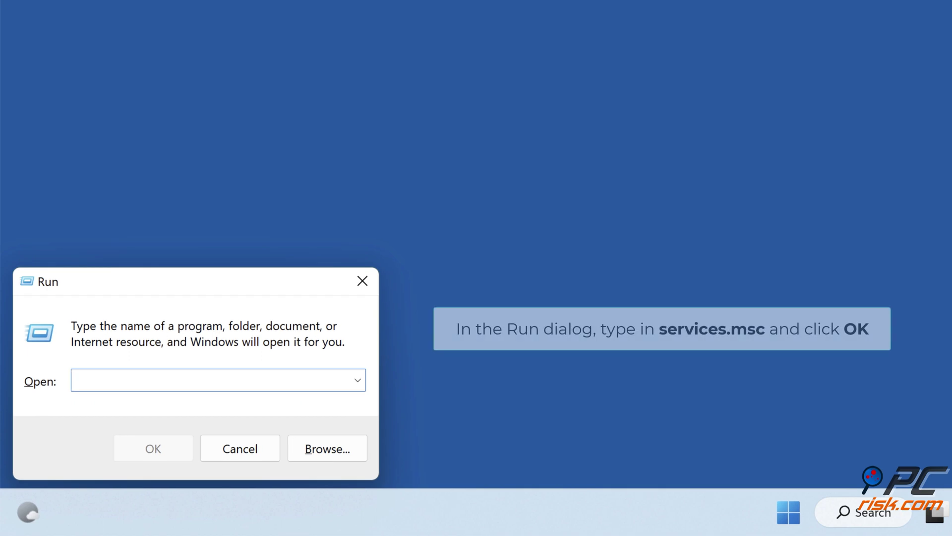
type("services.msc")
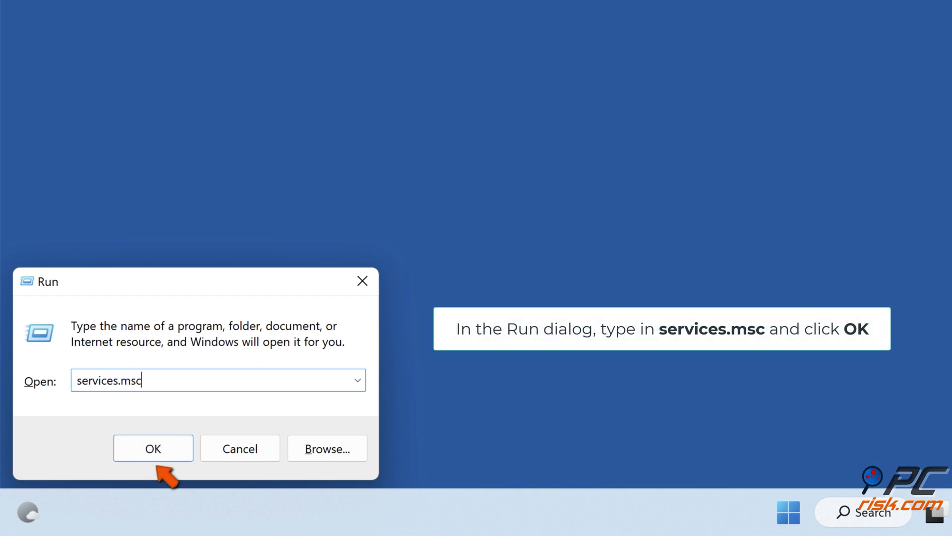
left_click(154, 455)
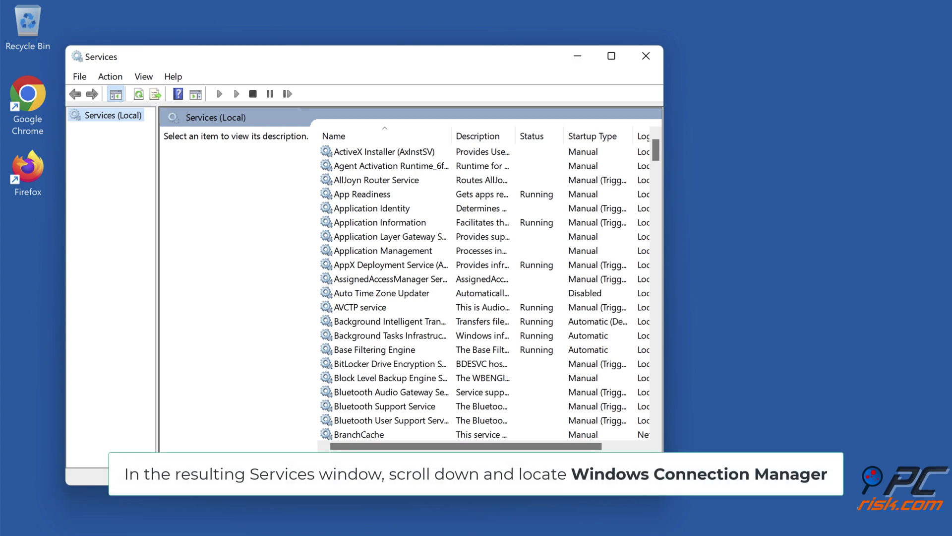
Set Windows Connection Manager's startup type to Automatic and apply it
scroll(518, 306, "down", 20)
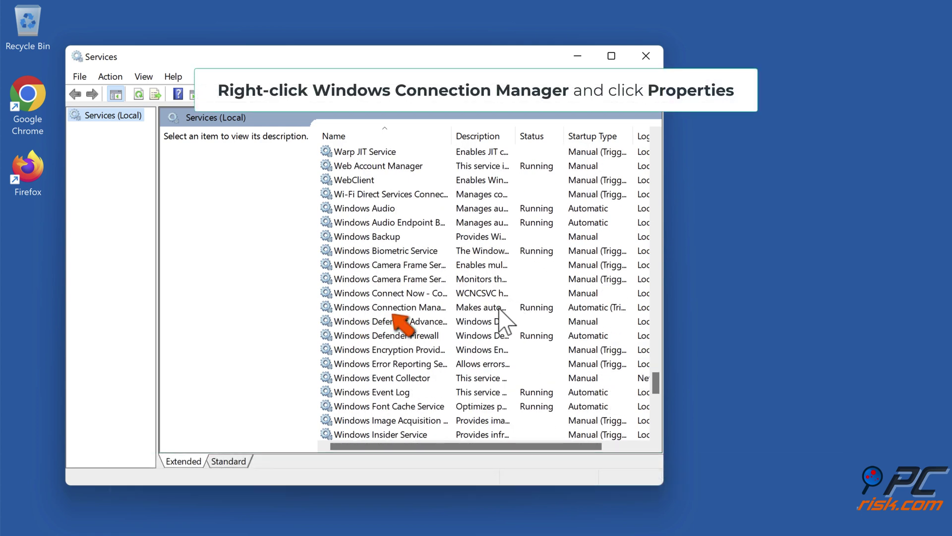
left_click(409, 313)
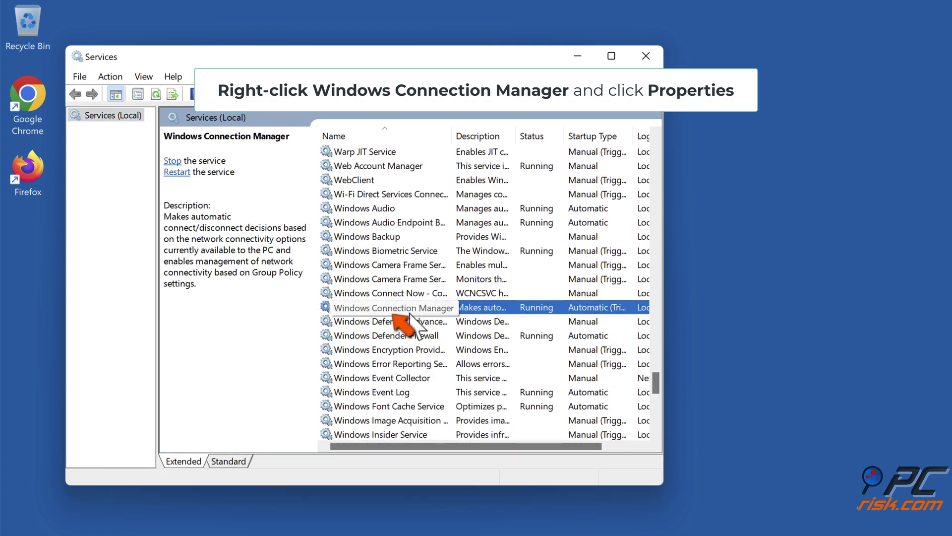
right_click(410, 315)
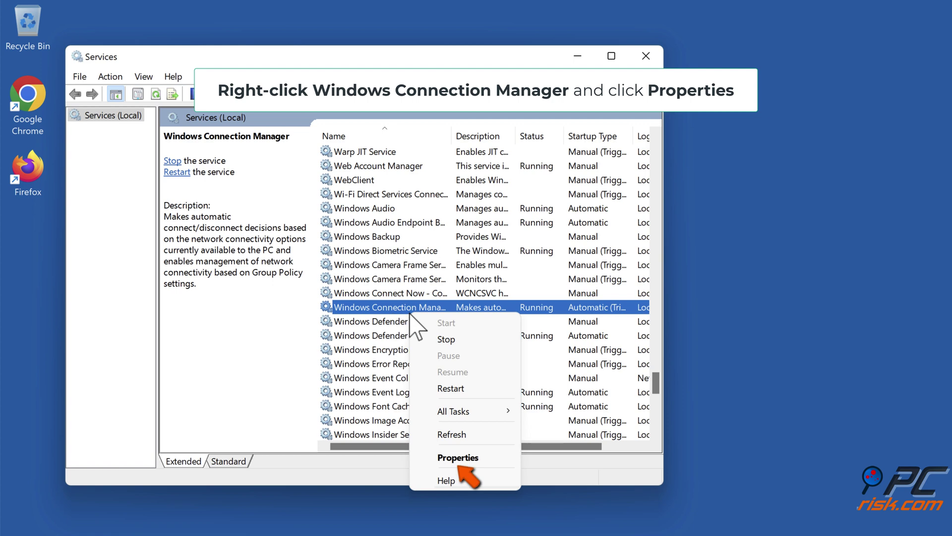
left_click(456, 460)
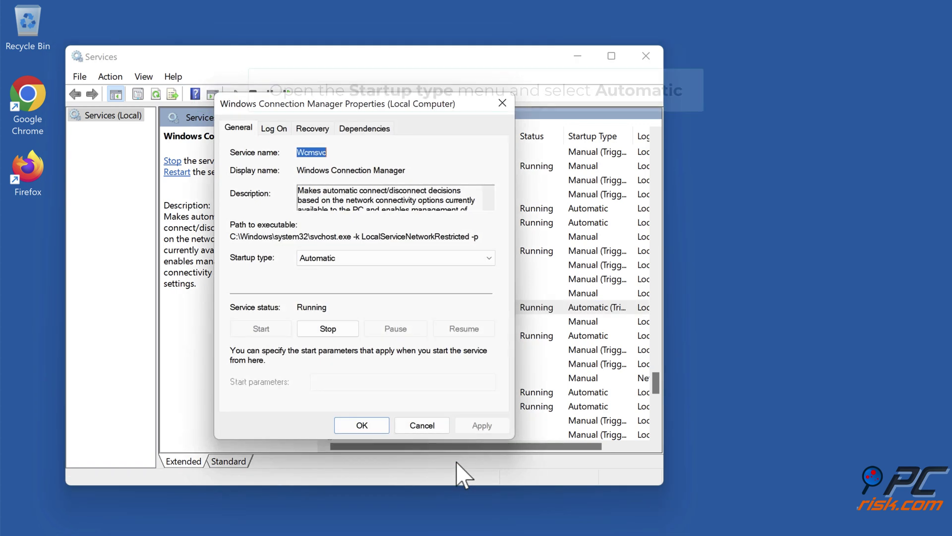
left_click(488, 258)
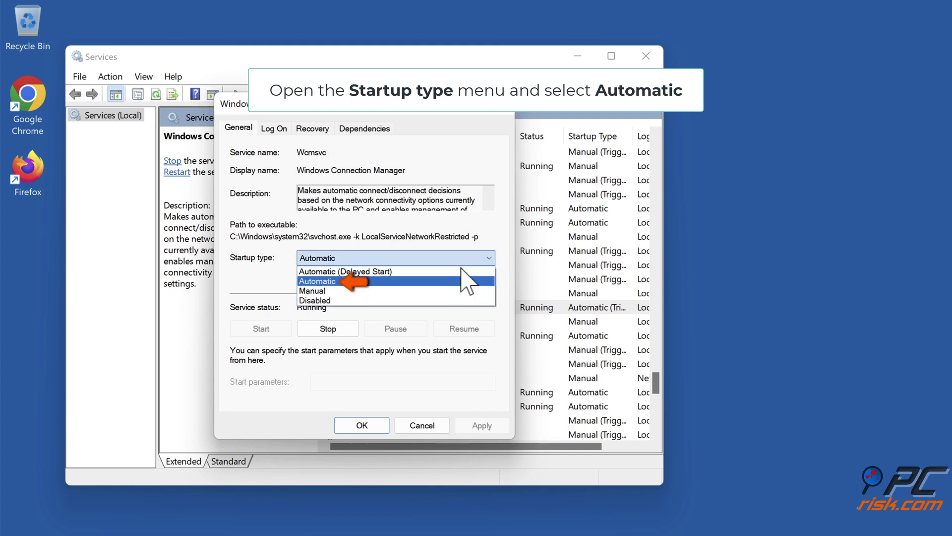
left_click(340, 281)
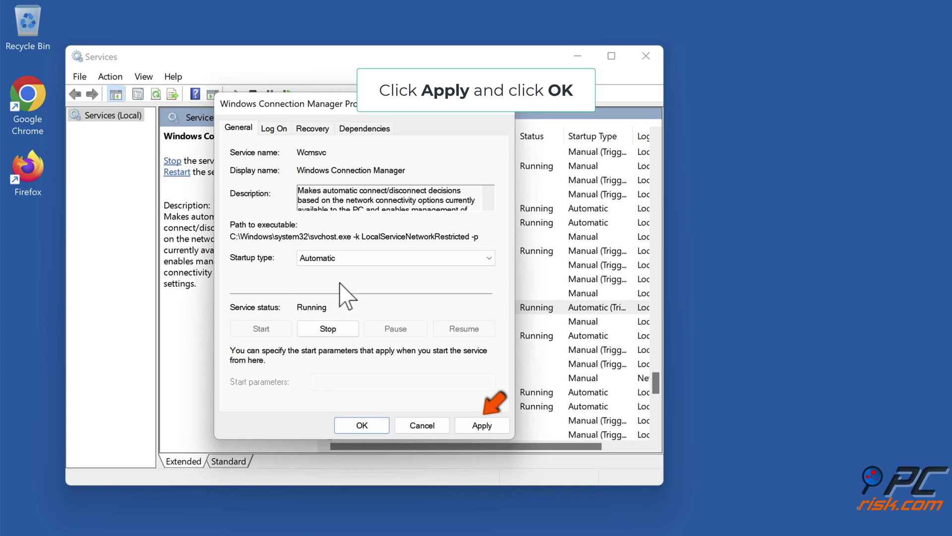
left_click(482, 425)
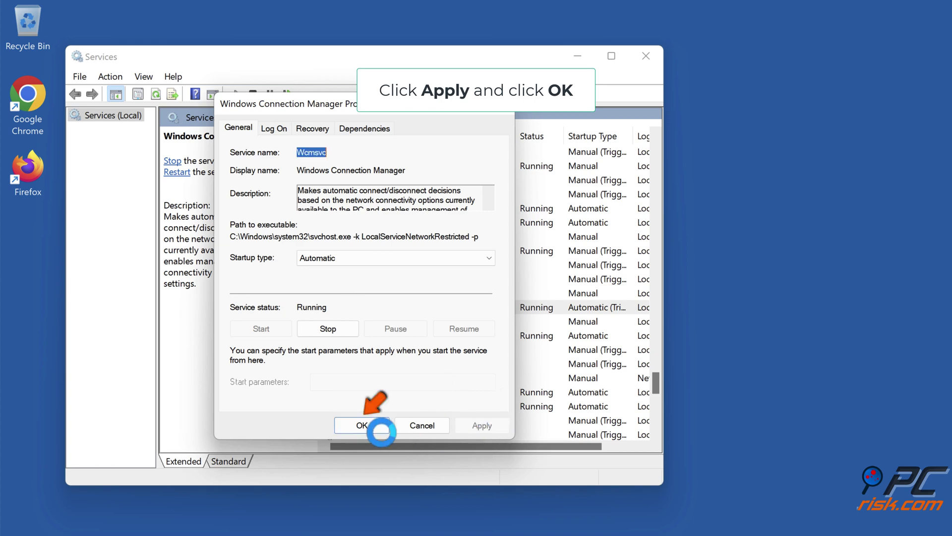
left_click(362, 425)
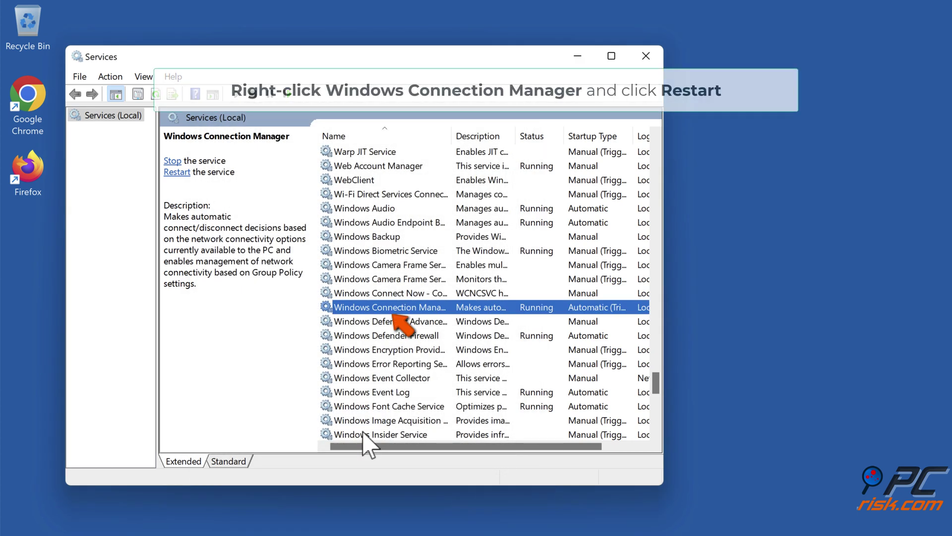
Restart the Windows Connection Manager service
right_click(402, 312)
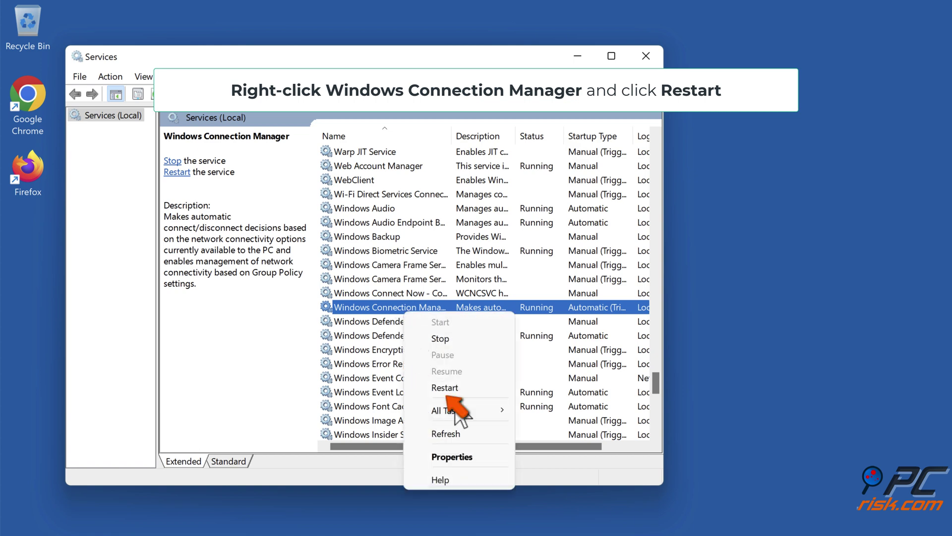
left_click(445, 392)
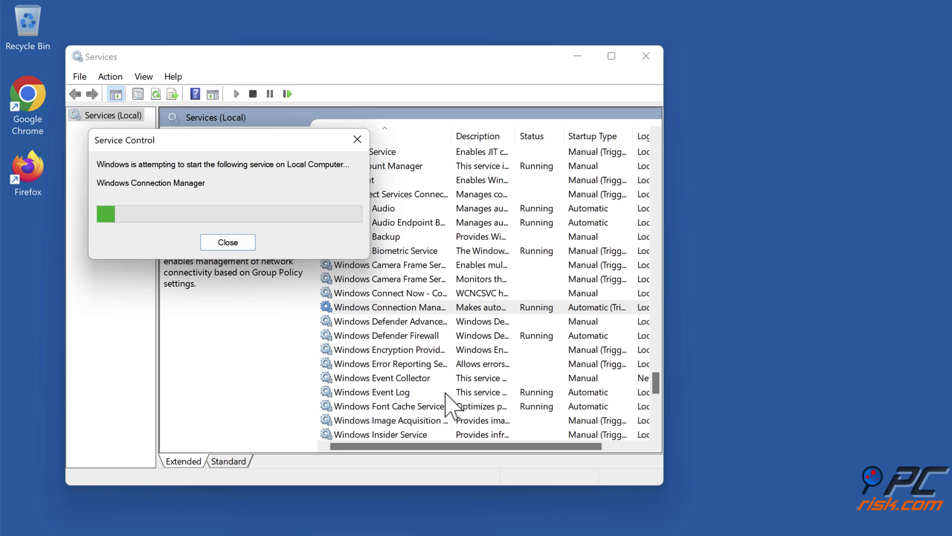
scroll(445, 392, "down", 1)
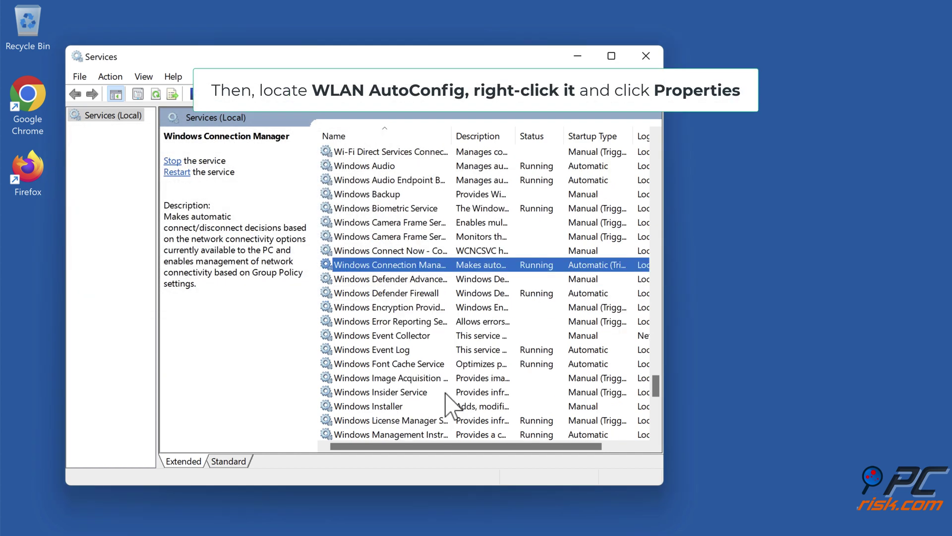
Set WLAN AutoConfig to Automatic startup, start the service, and apply the change
scroll(448, 404, "down", 9)
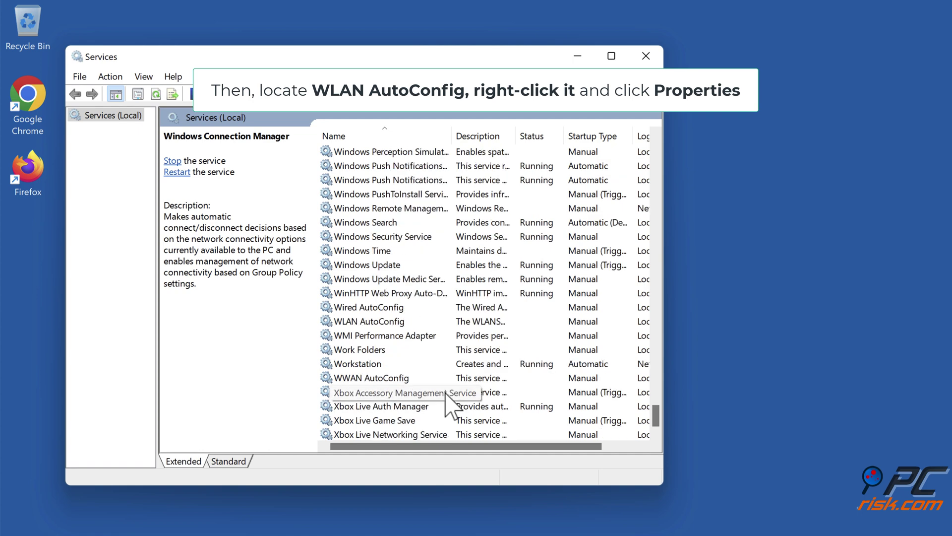
left_click(384, 322)
right_click(385, 323)
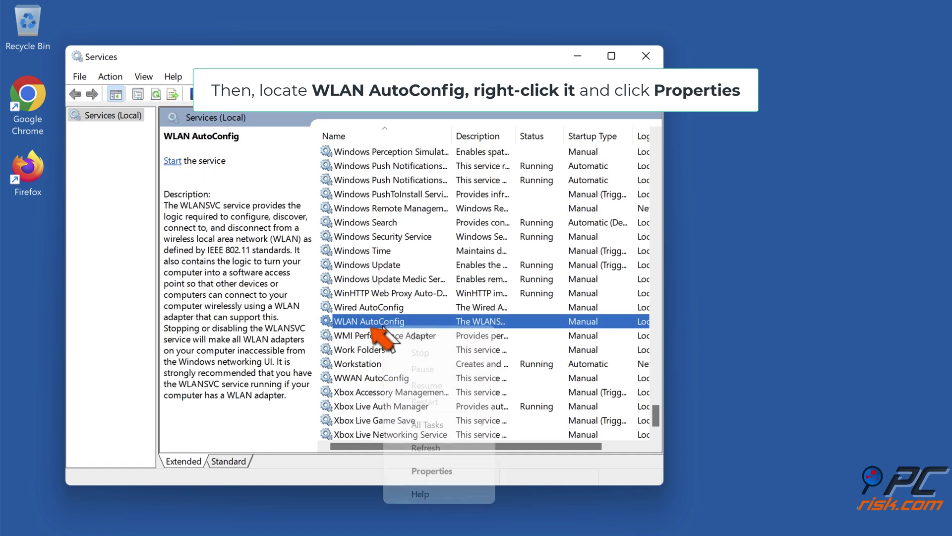
left_click(432, 471)
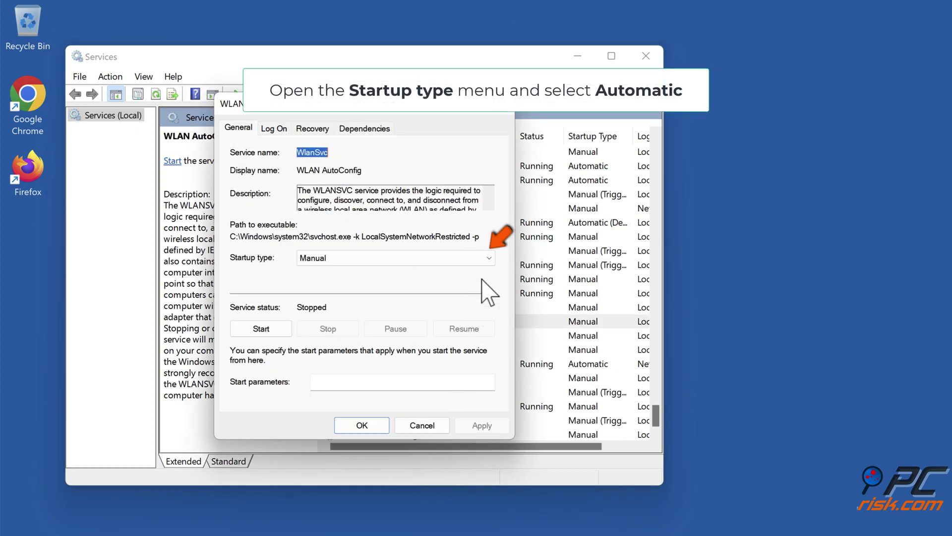
left_click(489, 258)
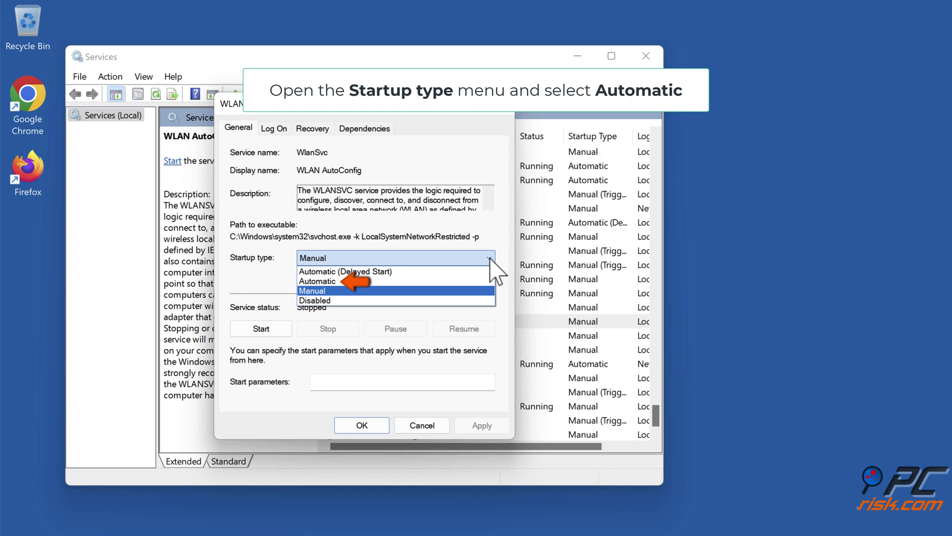
left_click(337, 281)
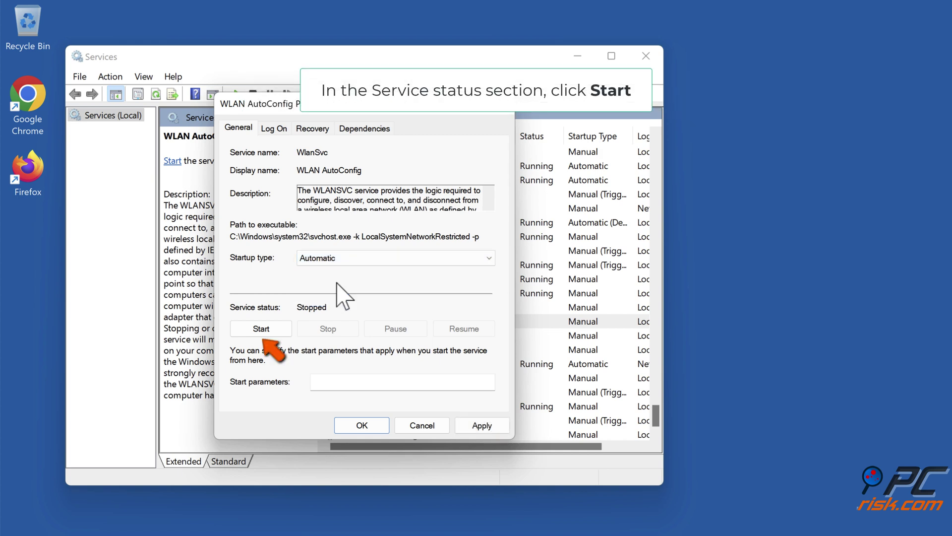
left_click(265, 335)
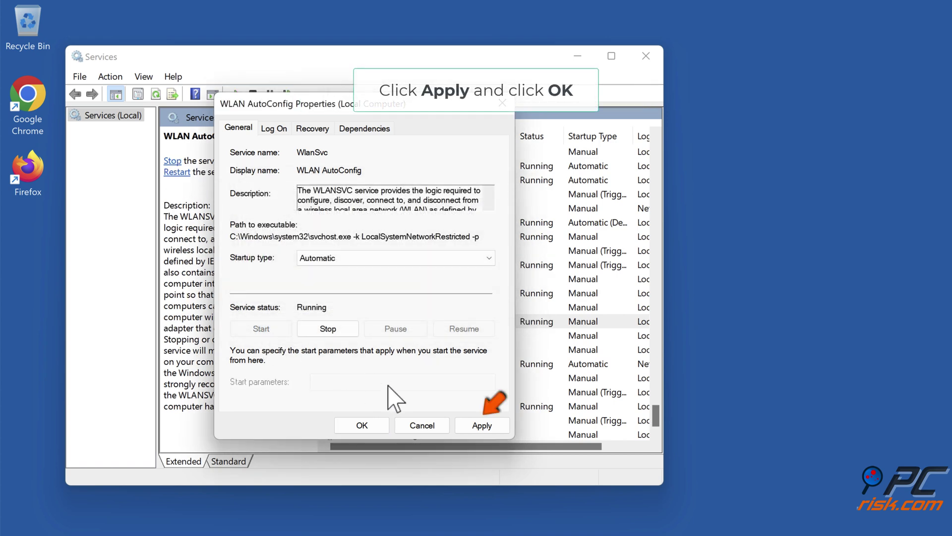
left_click(481, 428)
left_click(365, 428)
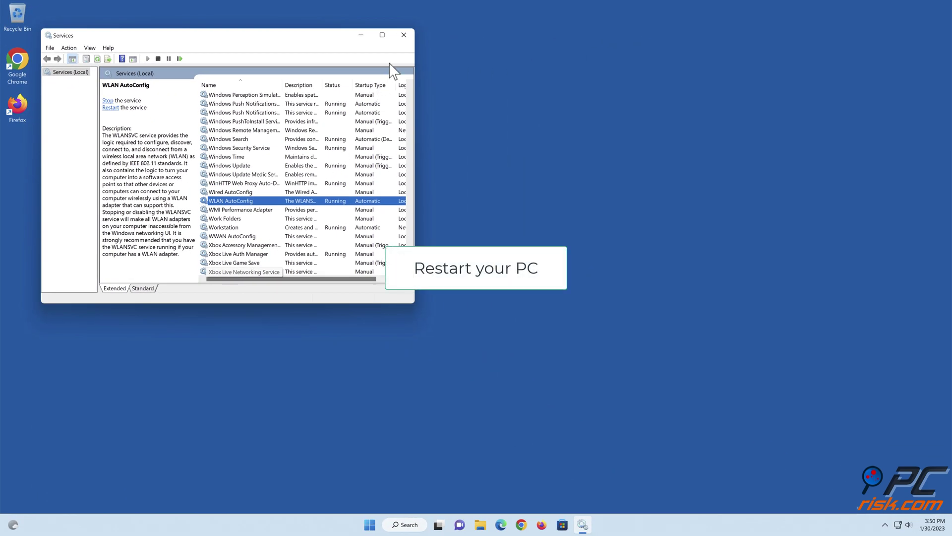
Close the Services window and choose Restart from the Start menu's power options
left_click(403, 35)
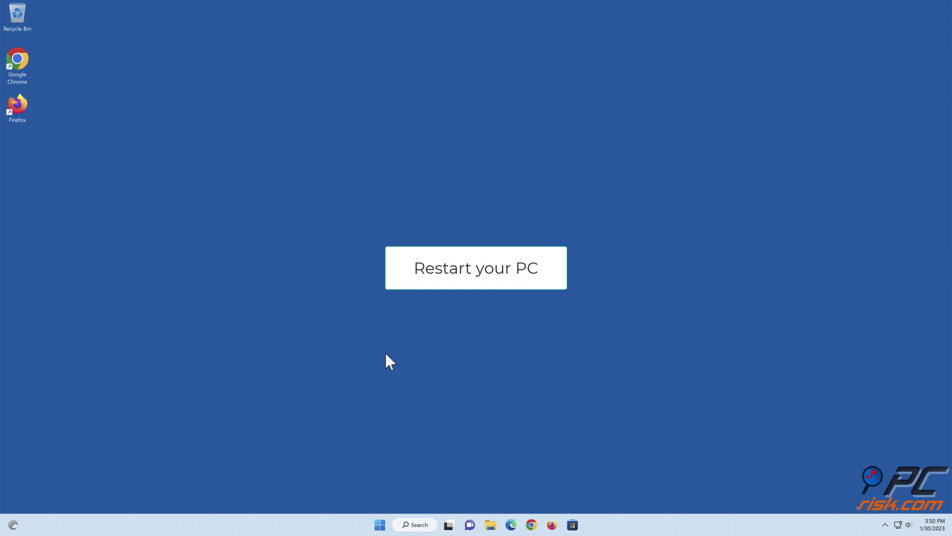
left_click(380, 524)
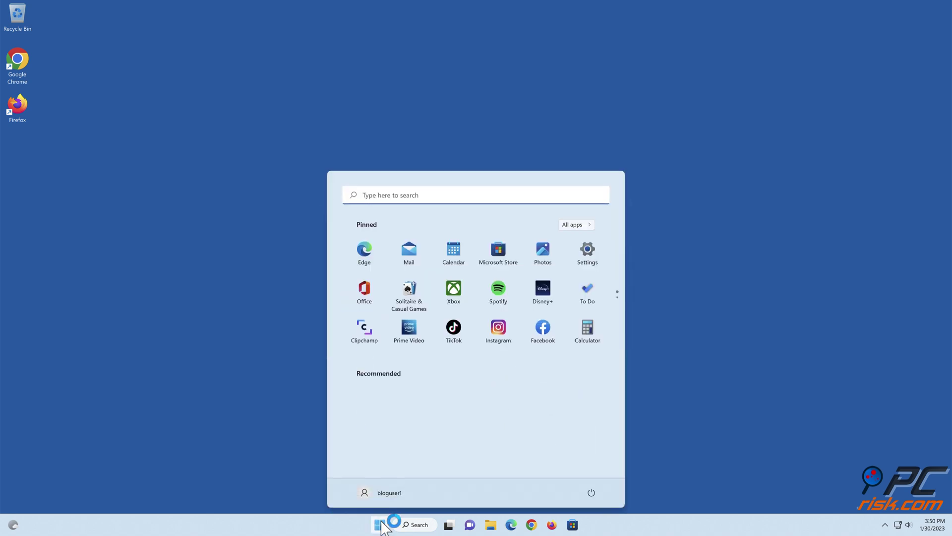
left_click(591, 493)
left_click(592, 474)
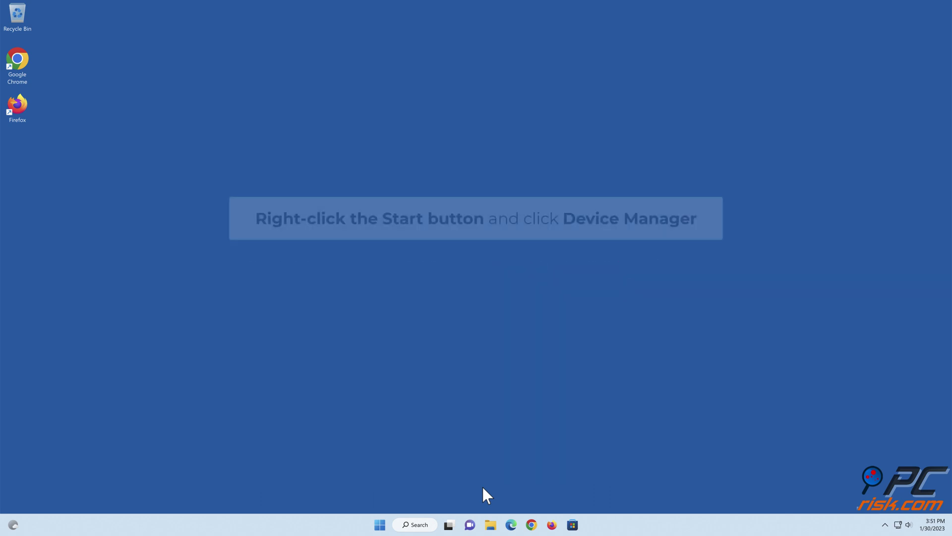
Search automatically for a Parallels VirtIO Ethernet Adapter driver in Device Manager, then close it
right_click(380, 524)
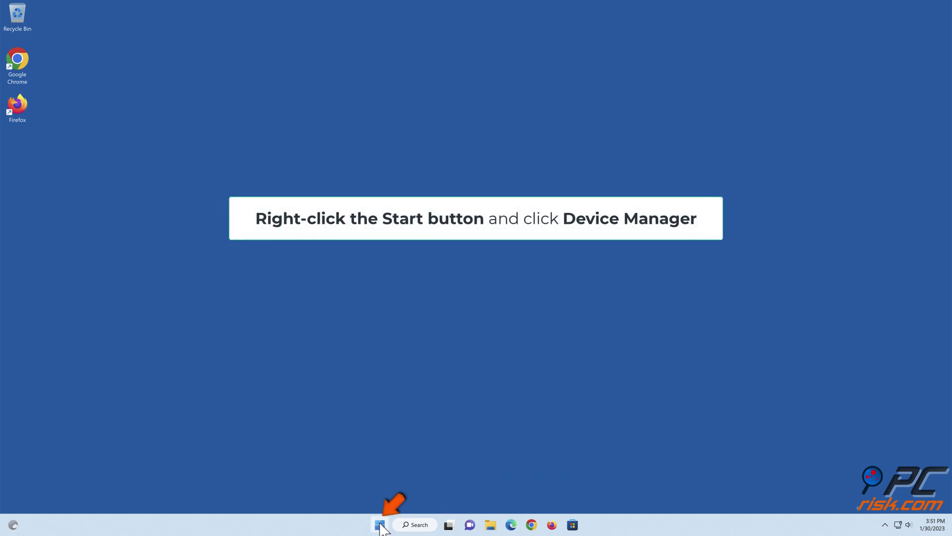
right_click(380, 524)
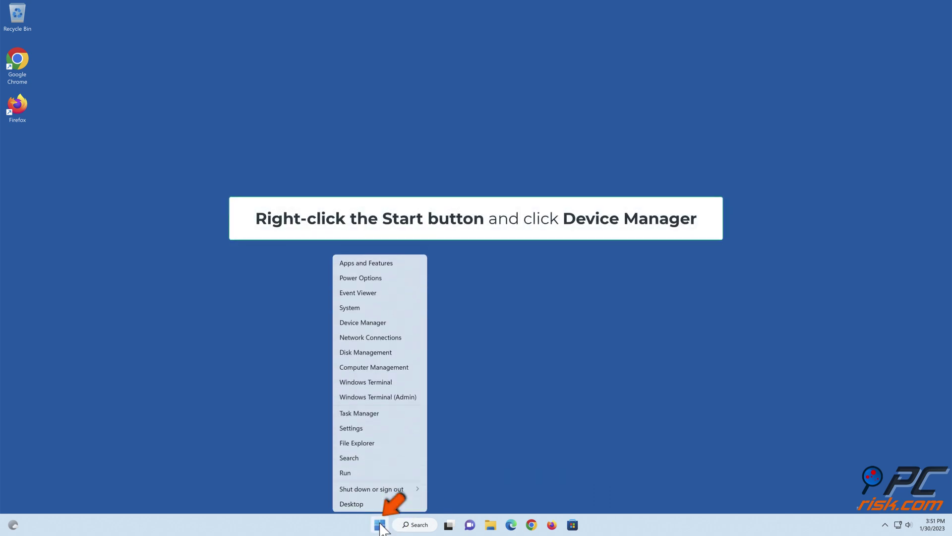
left_click(359, 323)
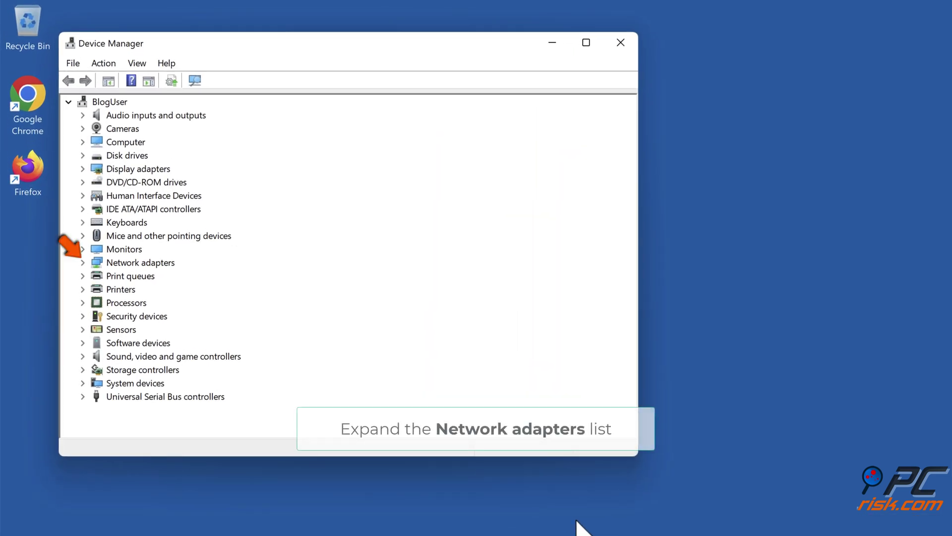
left_click(83, 263)
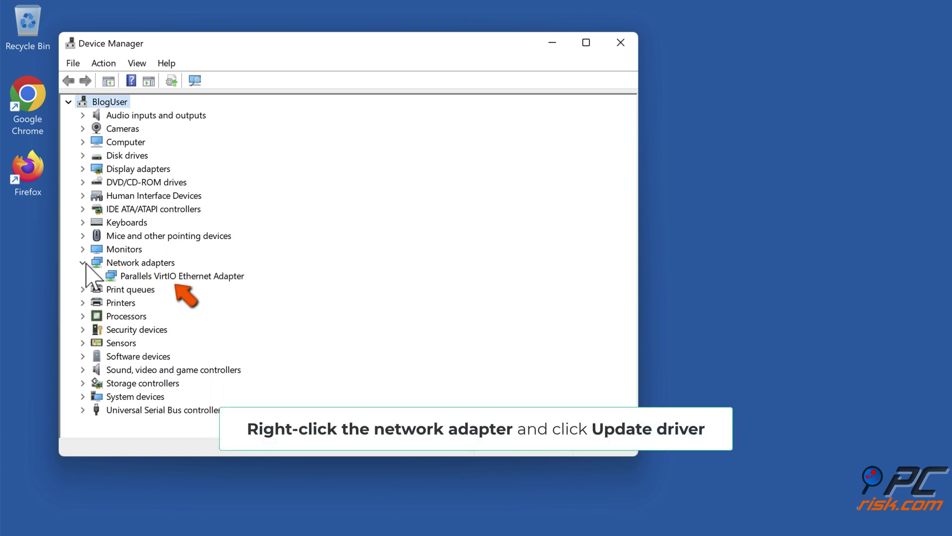
right_click(177, 278)
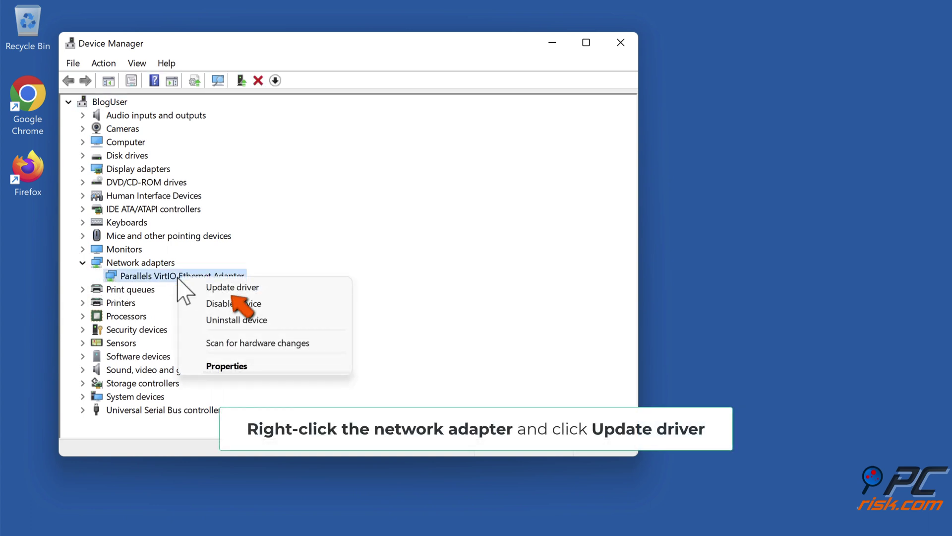
left_click(234, 291)
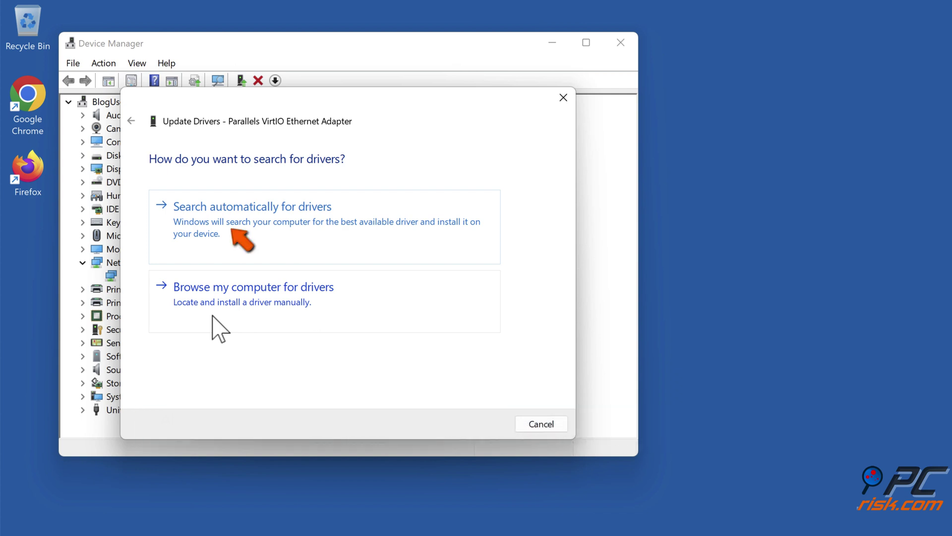
left_click(238, 237)
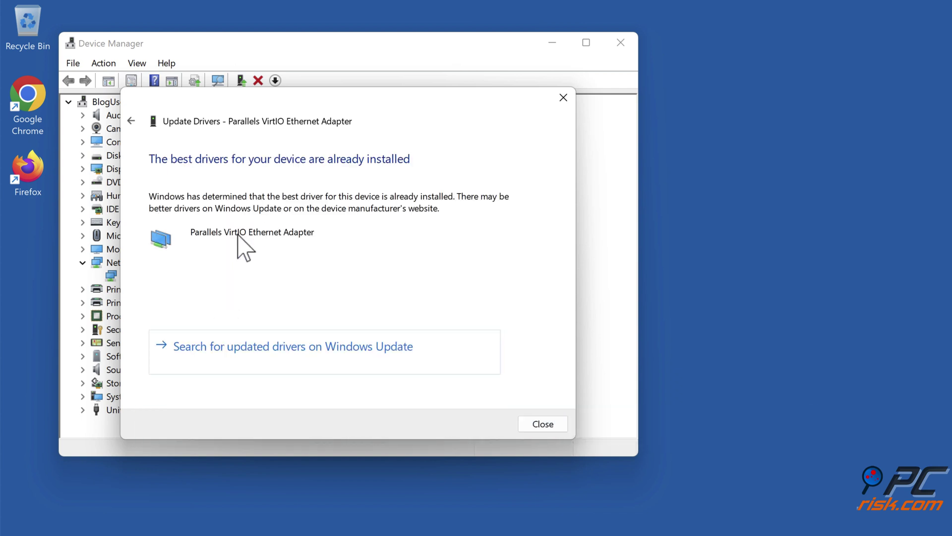
left_click(542, 427)
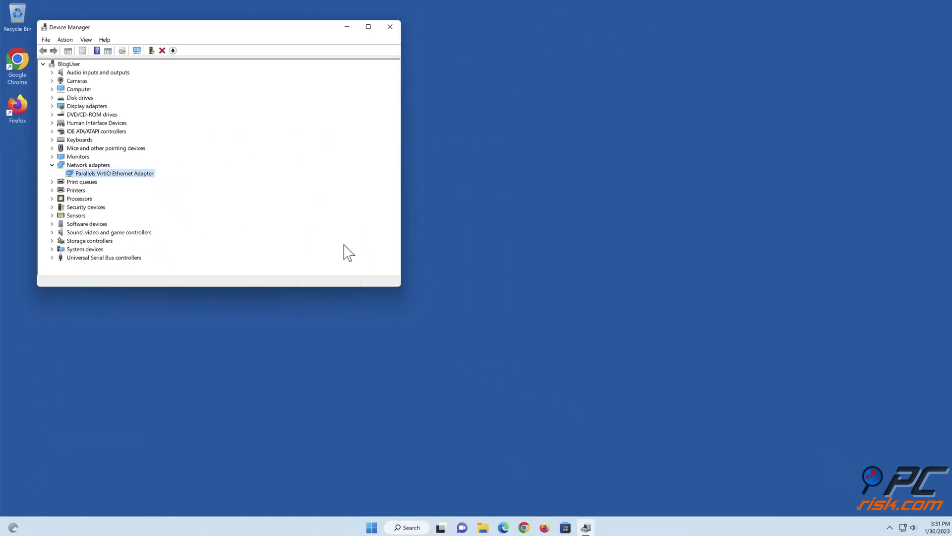
left_click(388, 26)
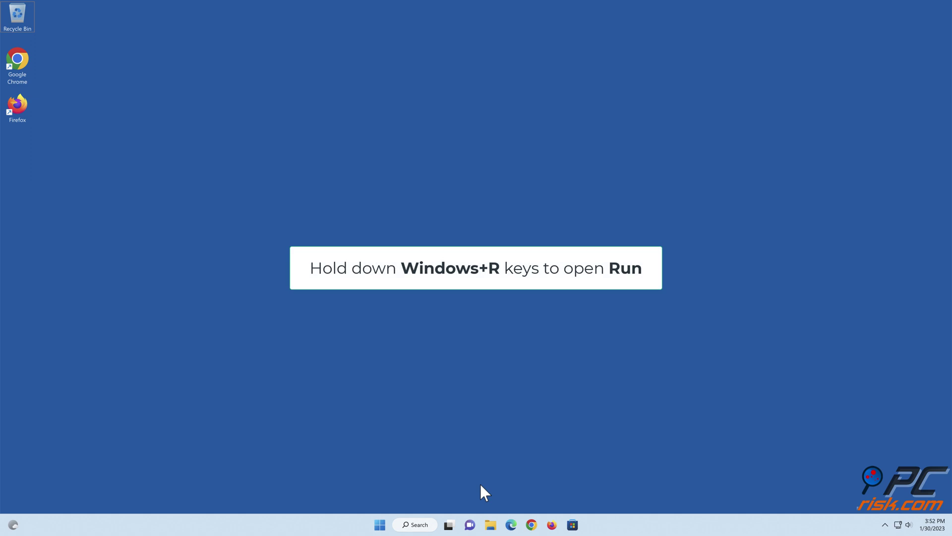
Run cmd from the Run dialog with Ctrl+Shift+Enter for an elevated Command Prompt
key("super+r")
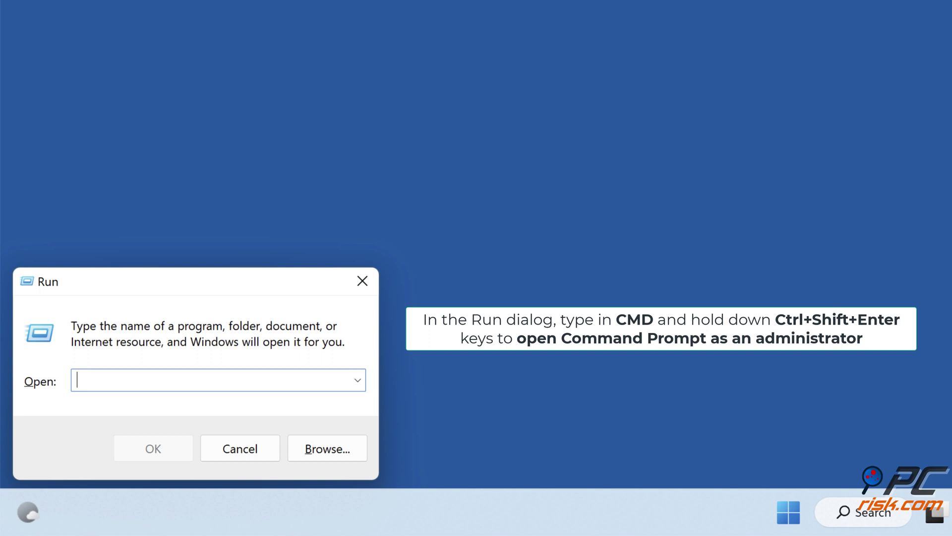
type("cmd")
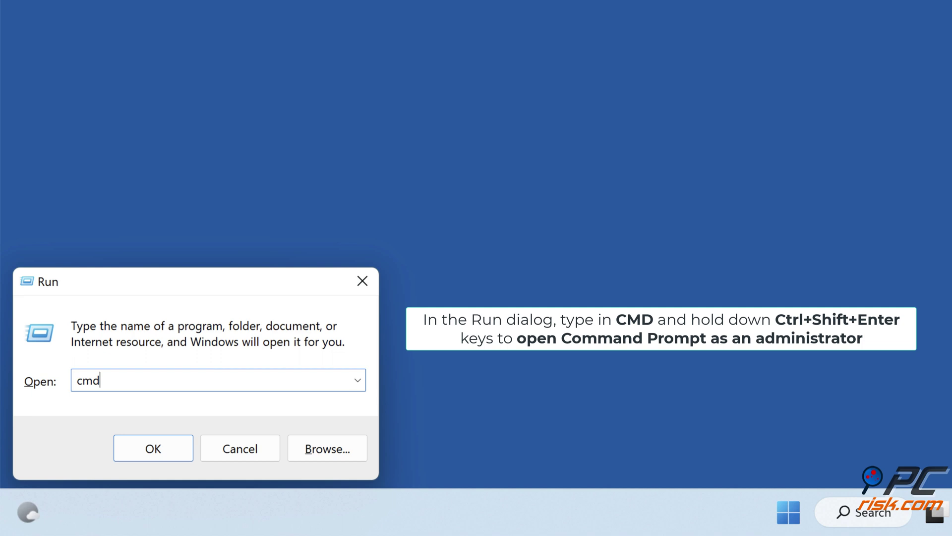
key("ctrl+shift+Return")
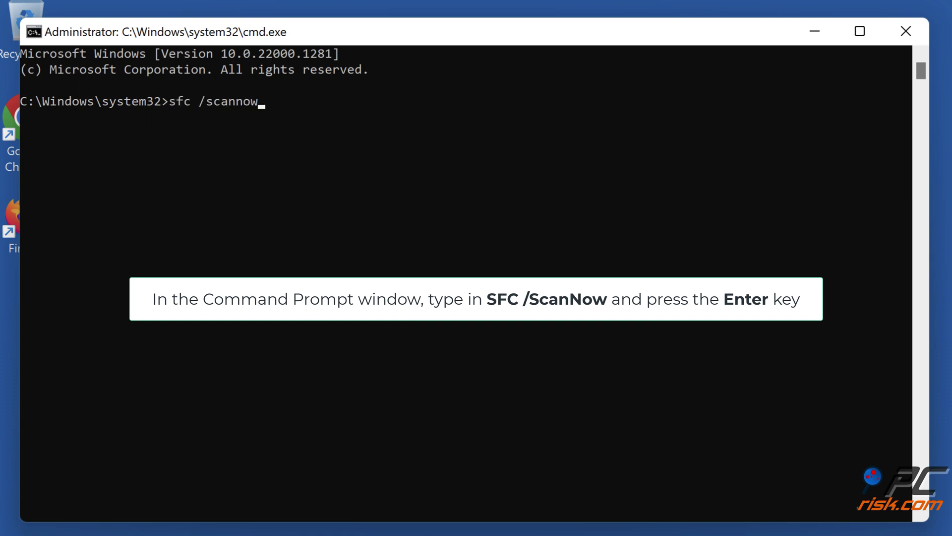
Run sfc /scannow, which finds no integrity violations, then close Command Prompt
type("sfc /scannow")
key("Return")
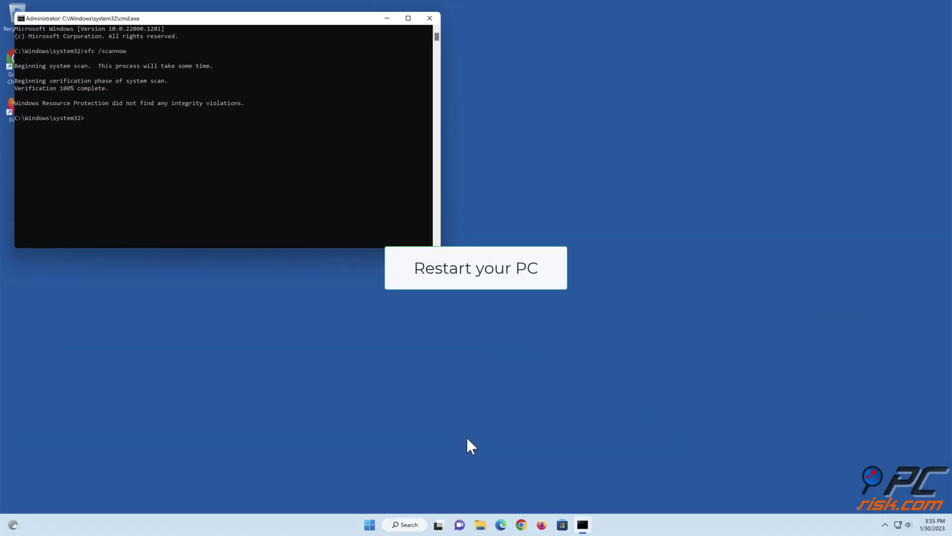
left_click(429, 19)
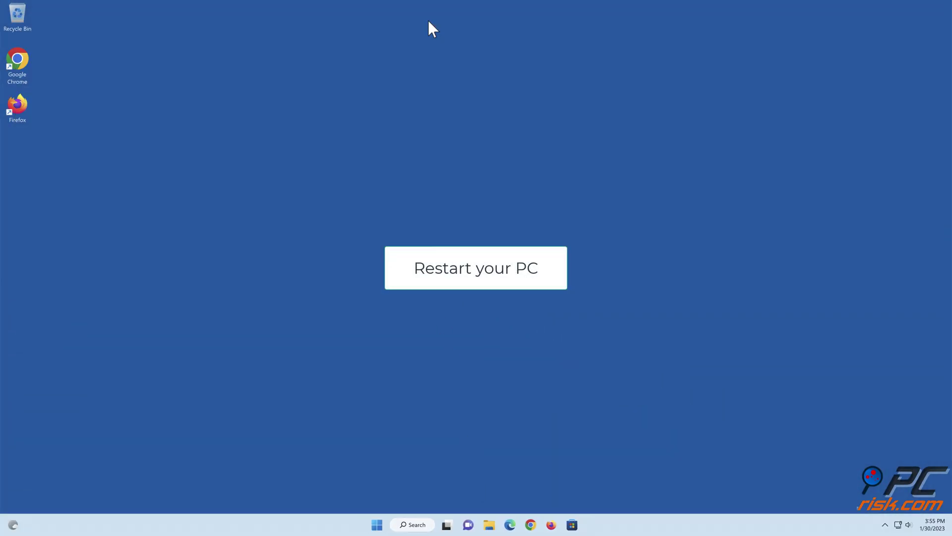
Restart the PC from the Start menu's power options
left_click(381, 524)
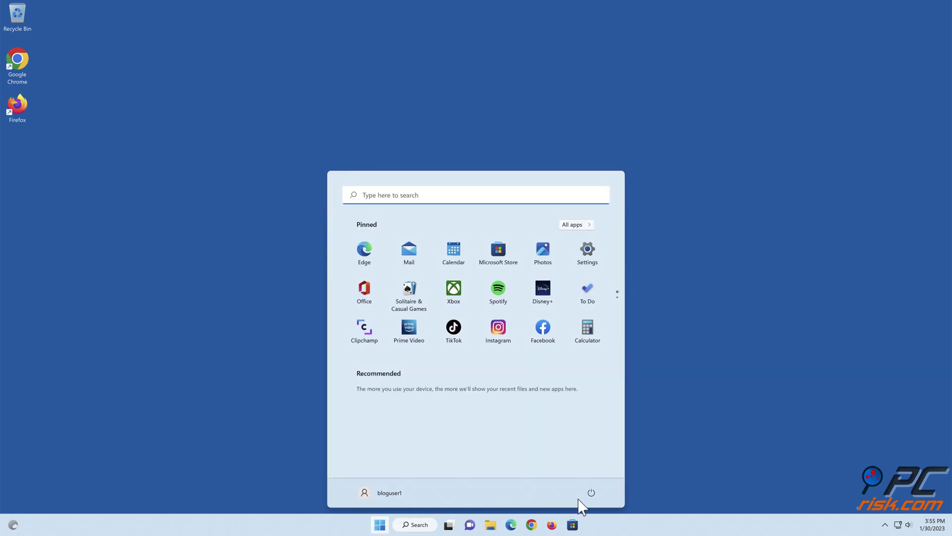
left_click(591, 493)
left_click(592, 475)
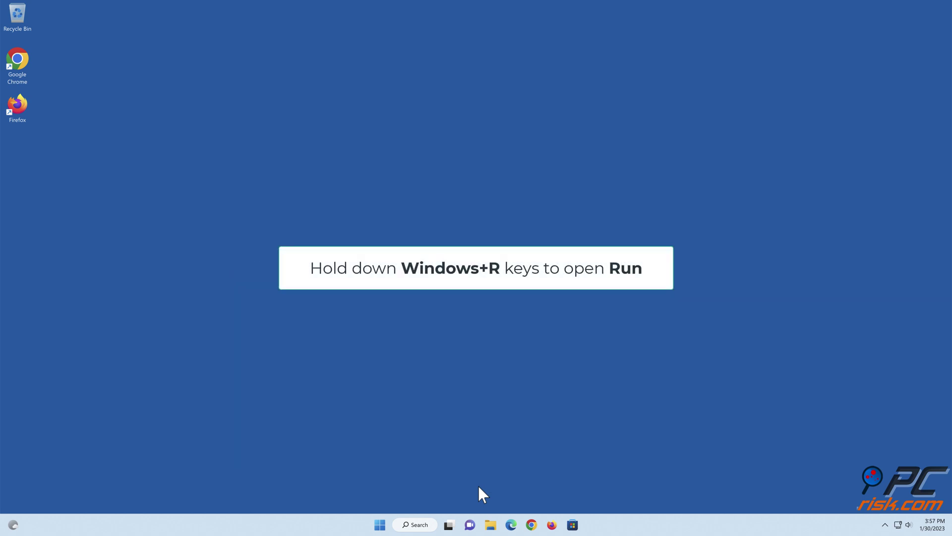
Open an administrator Command Prompt via Run and execute netsh winsock reset
key("super+r")
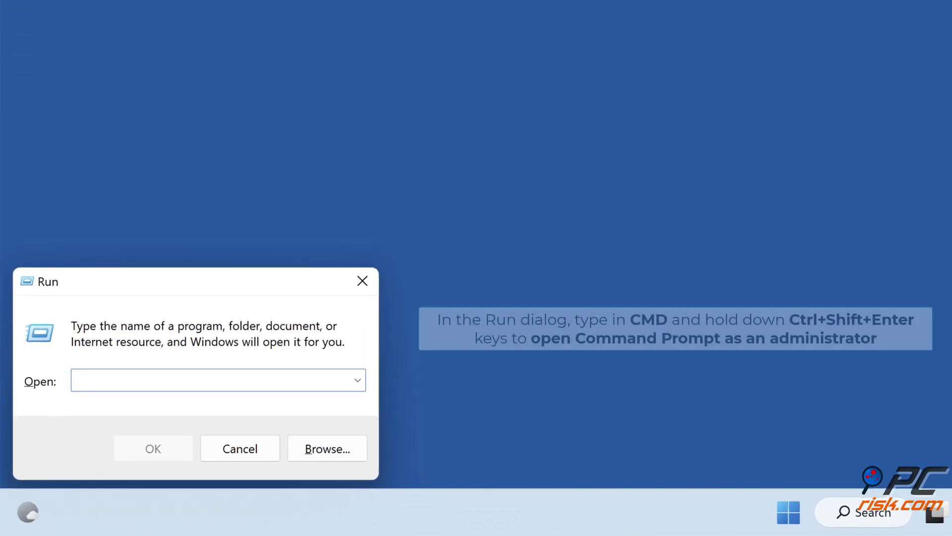
type("cmd")
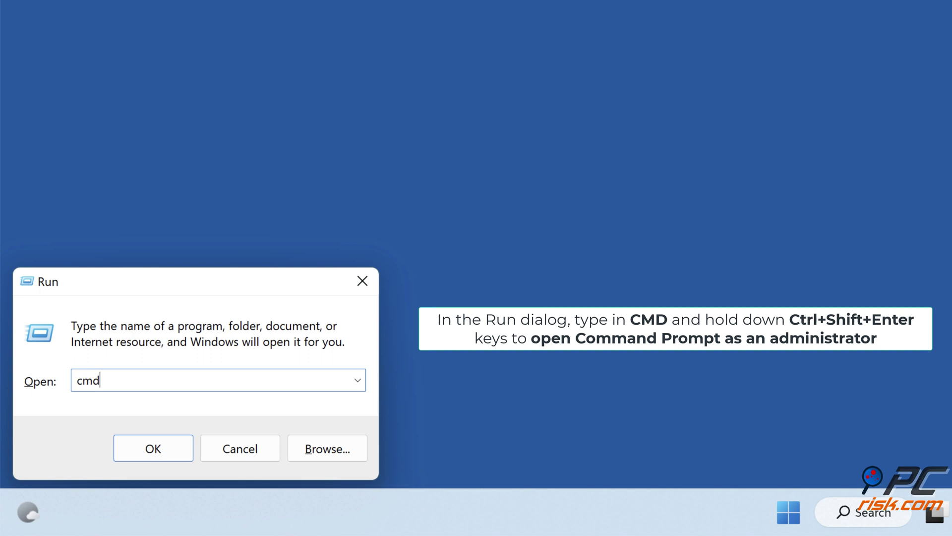
key("ctrl+shift+Return")
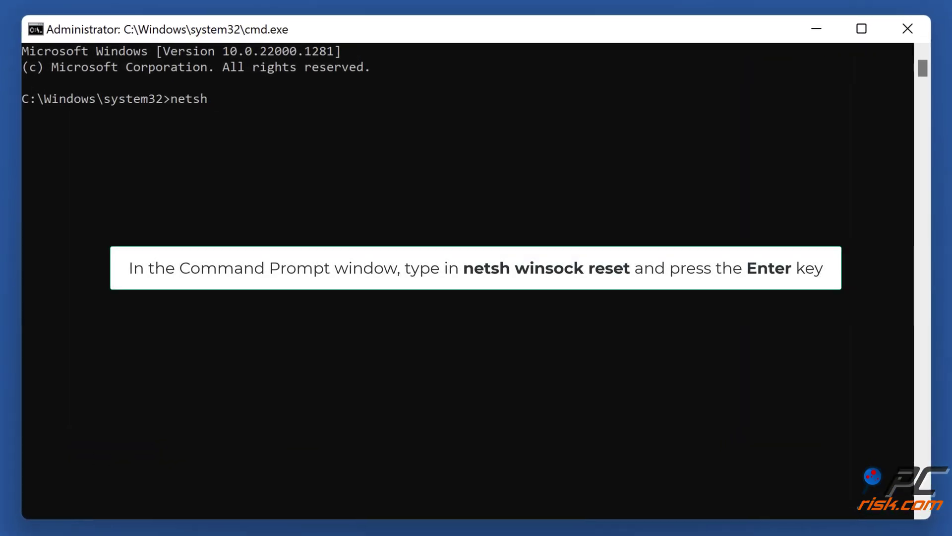
type("netsh winsock reset")
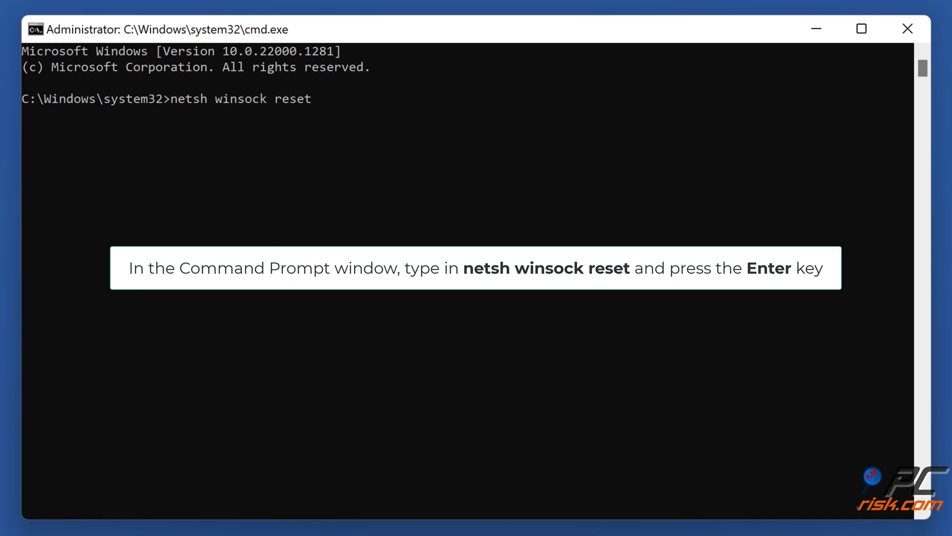
key("Return")
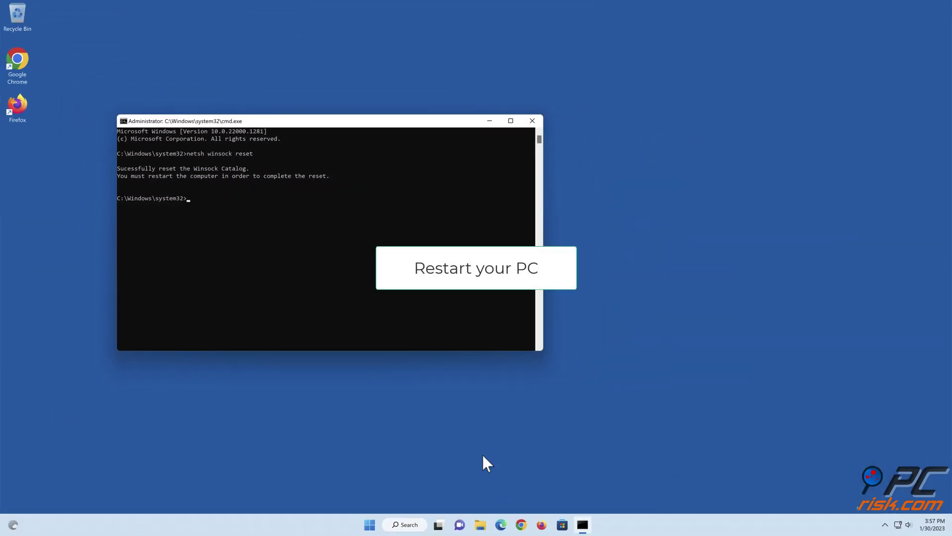
Close the Command Prompt and choose Restart from the Start menu's power options
left_click(532, 121)
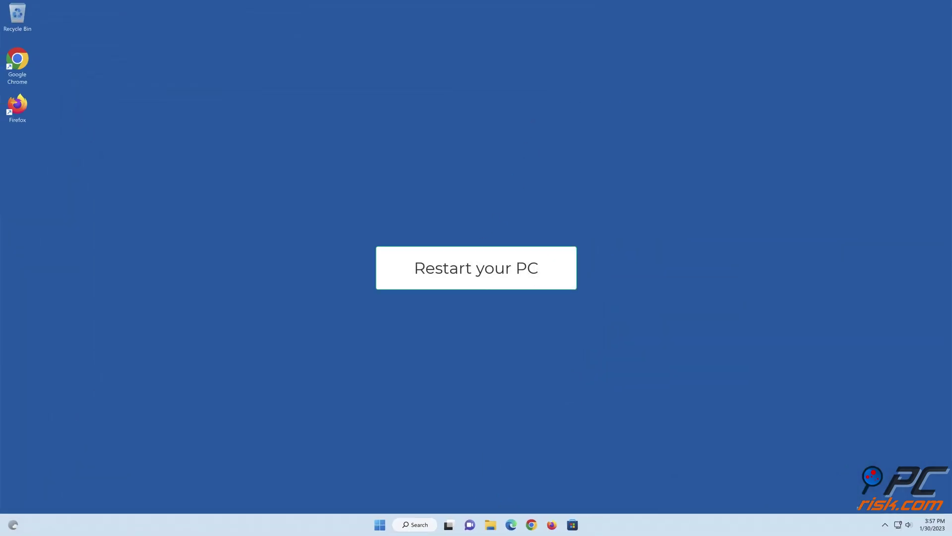
left_click(380, 524)
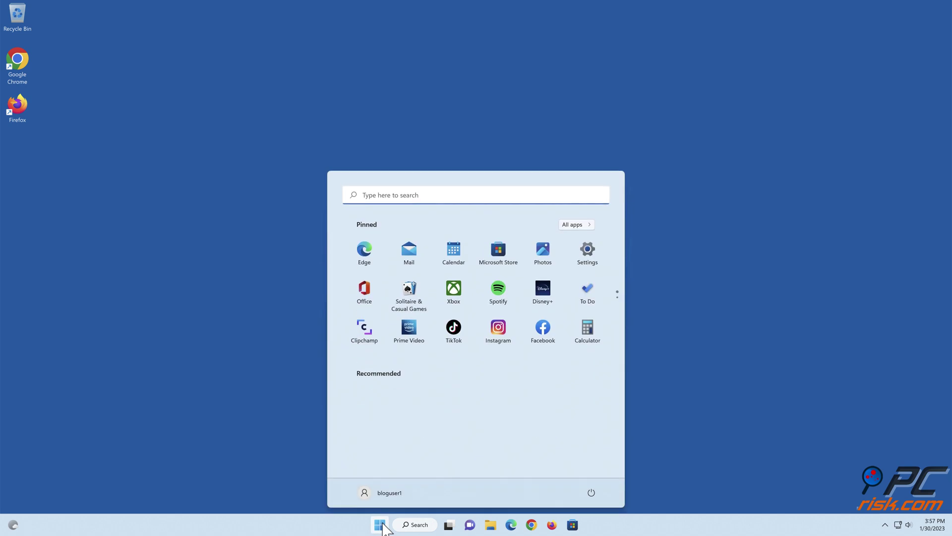
left_click(591, 492)
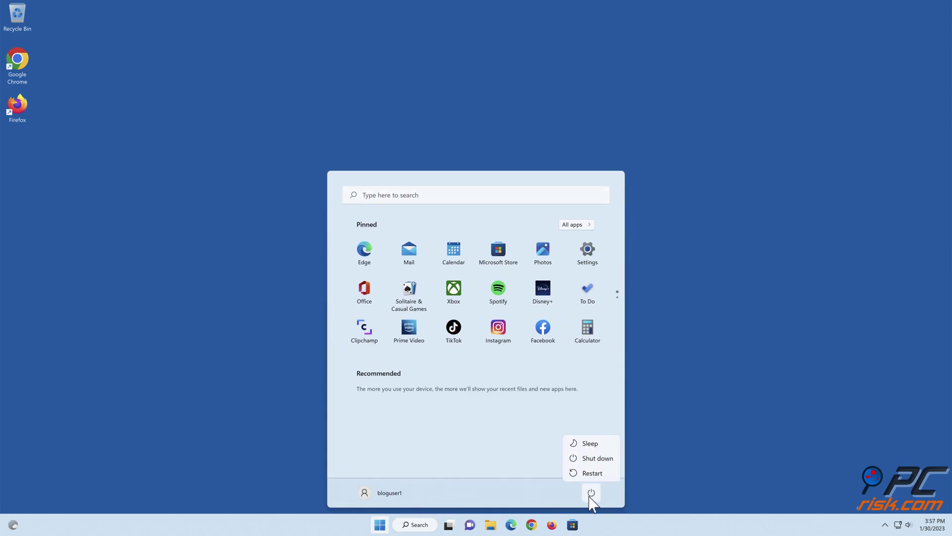
left_click(588, 472)
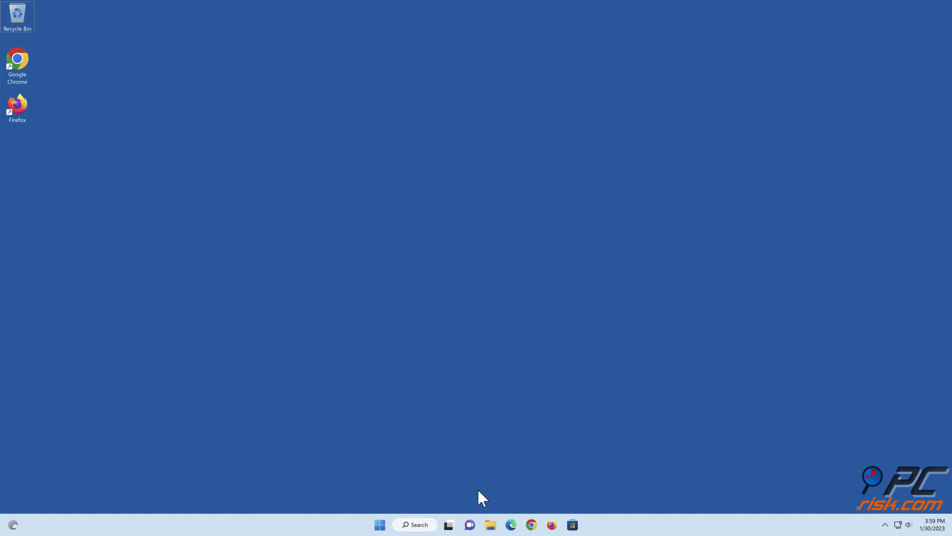
Go to the Network reset page under Settings > Network & internet > Advanced network settings
right_click(380, 524)
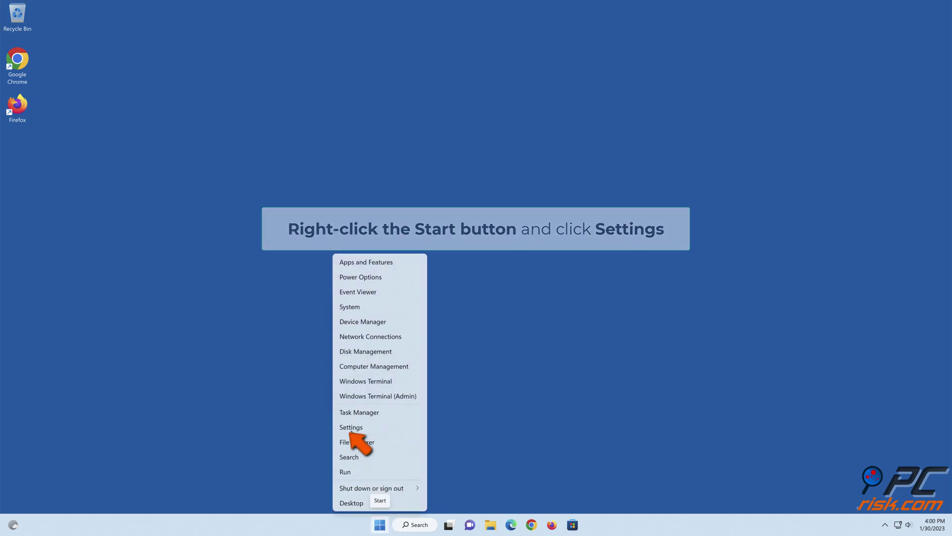
left_click(350, 429)
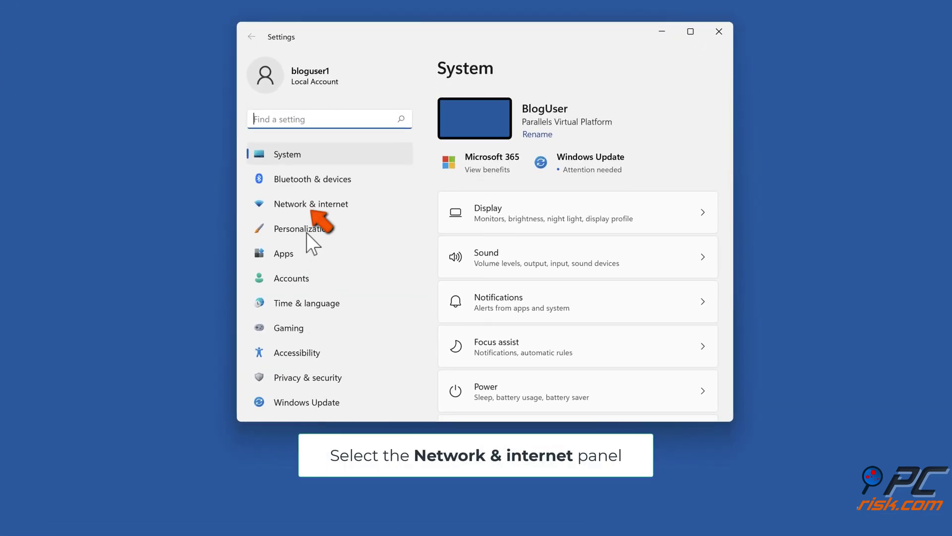
left_click(314, 207)
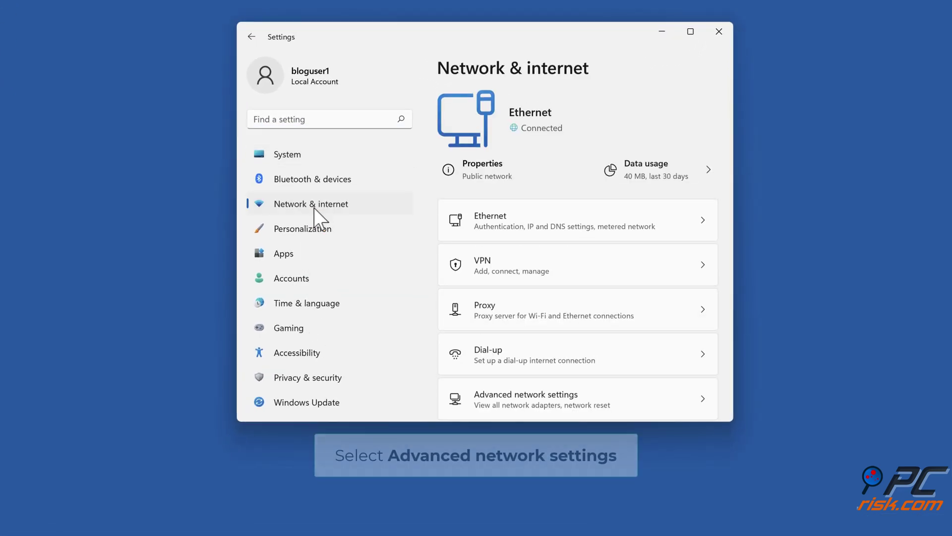
scroll(640, 245, "down", 1)
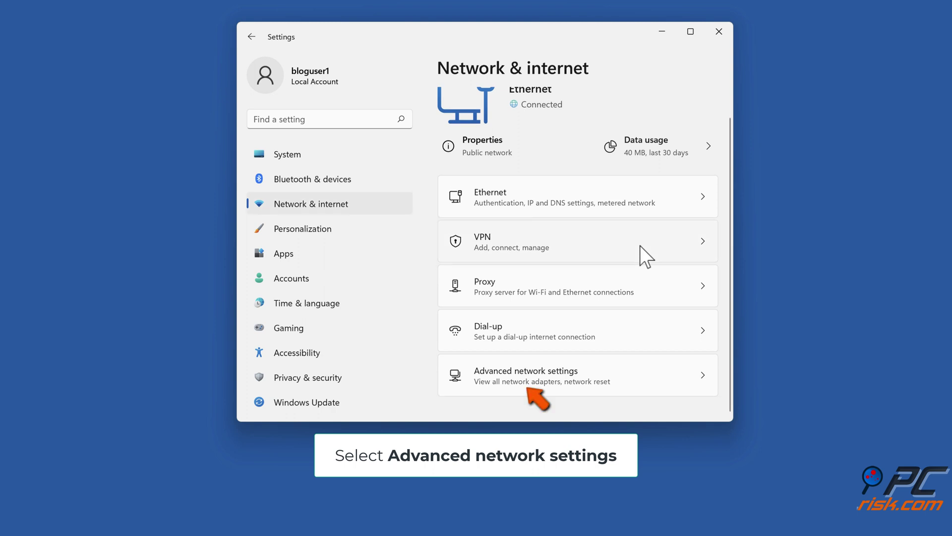
left_click(526, 389)
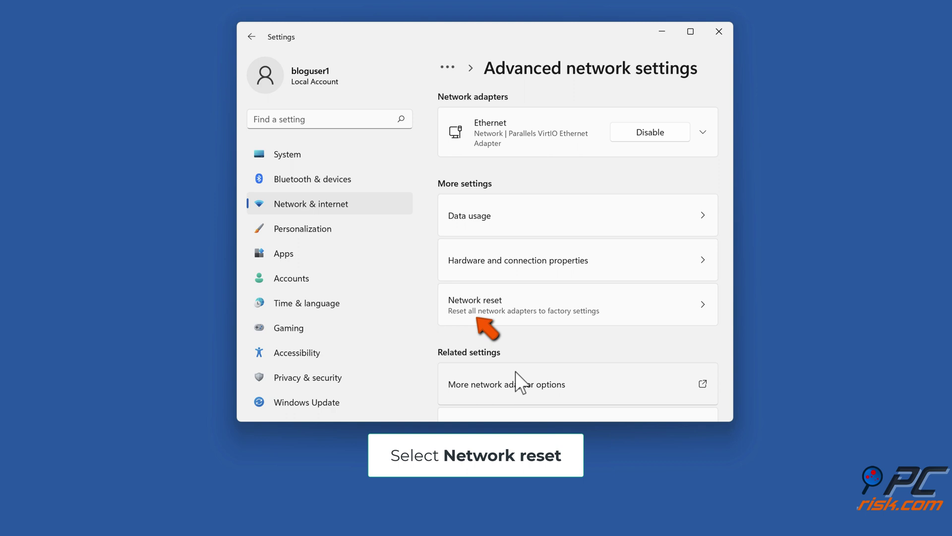
left_click(487, 317)
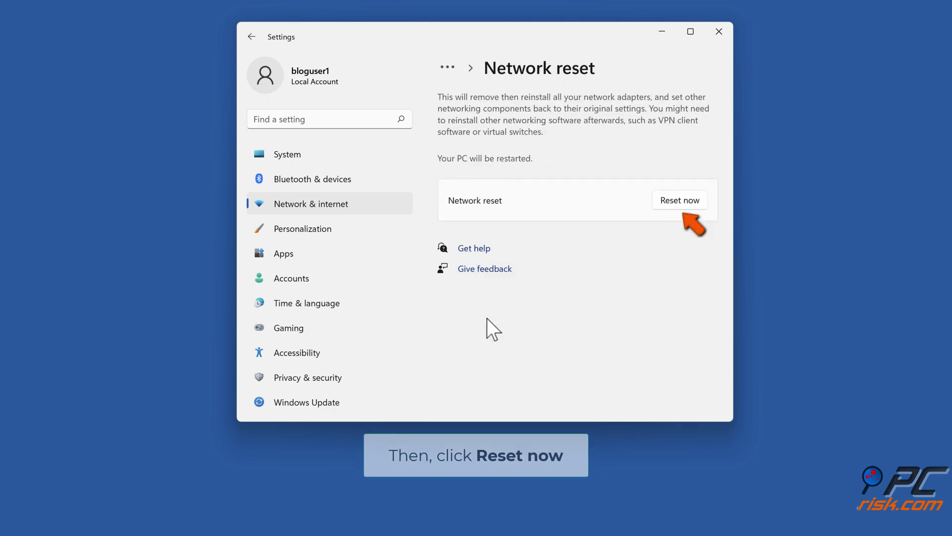
Reset all network adapters, confirm, dismiss the sign-out notice, and close Settings
left_click(680, 204)
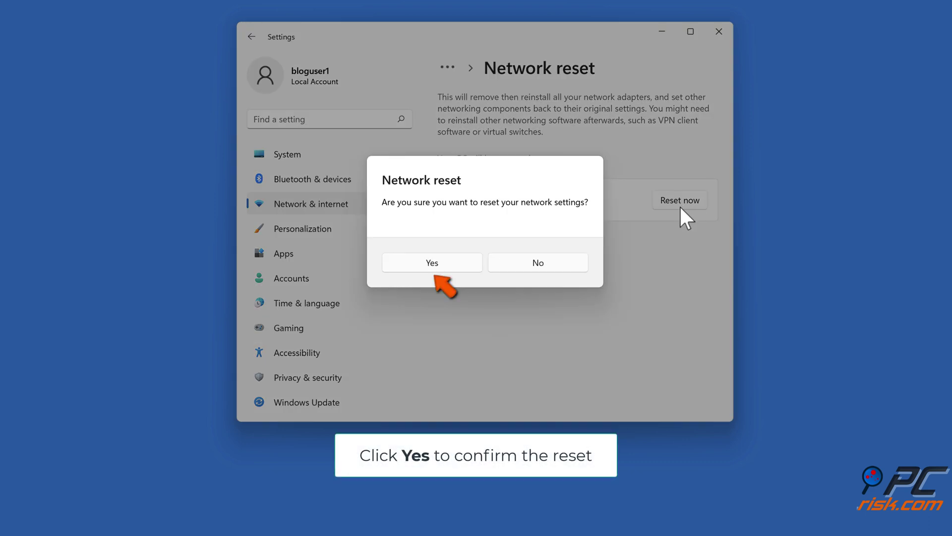
left_click(435, 267)
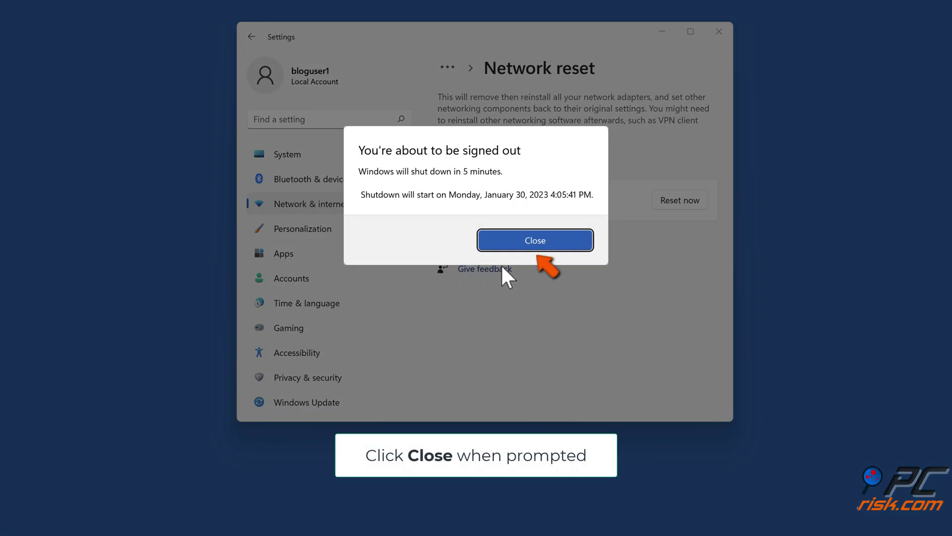
left_click(535, 243)
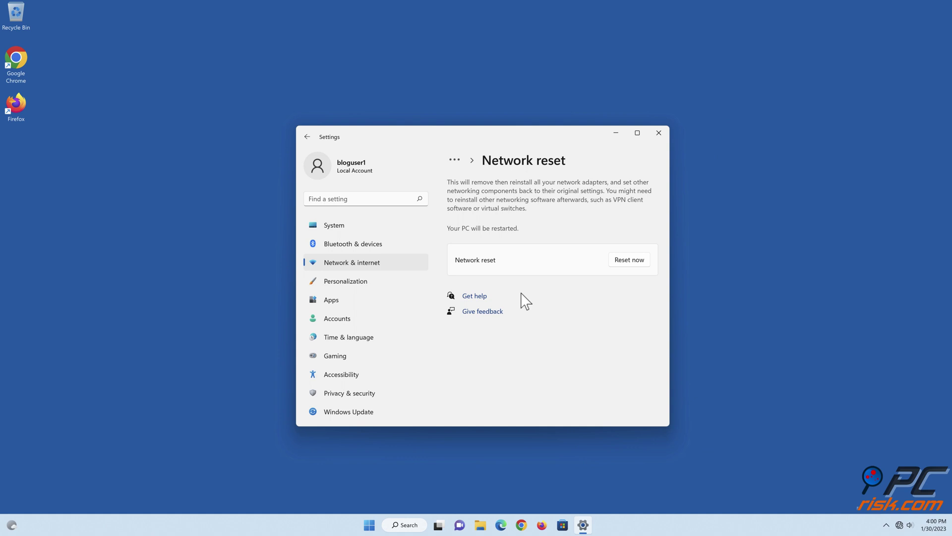
left_click(660, 136)
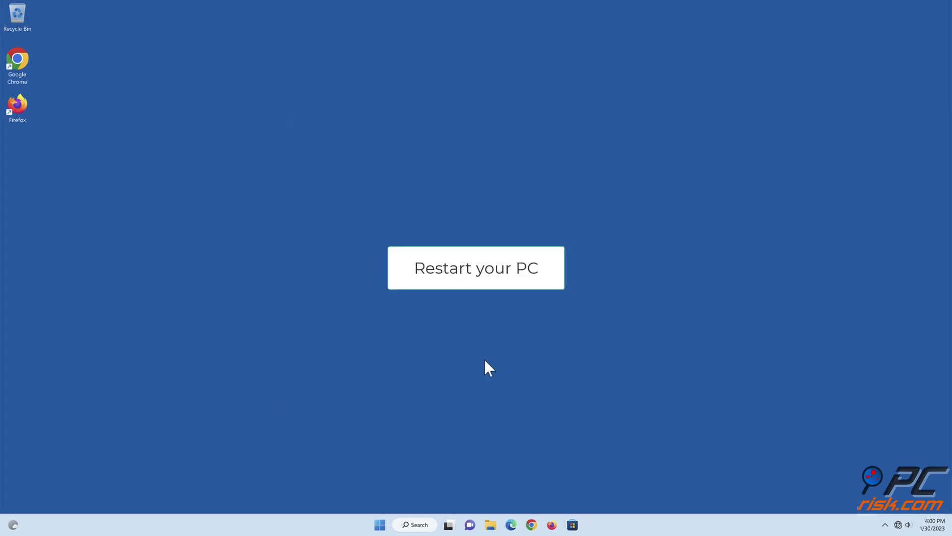
Restart Windows 11 from the Start menu's power options so the network reset applies
left_click(383, 525)
left_click(591, 493)
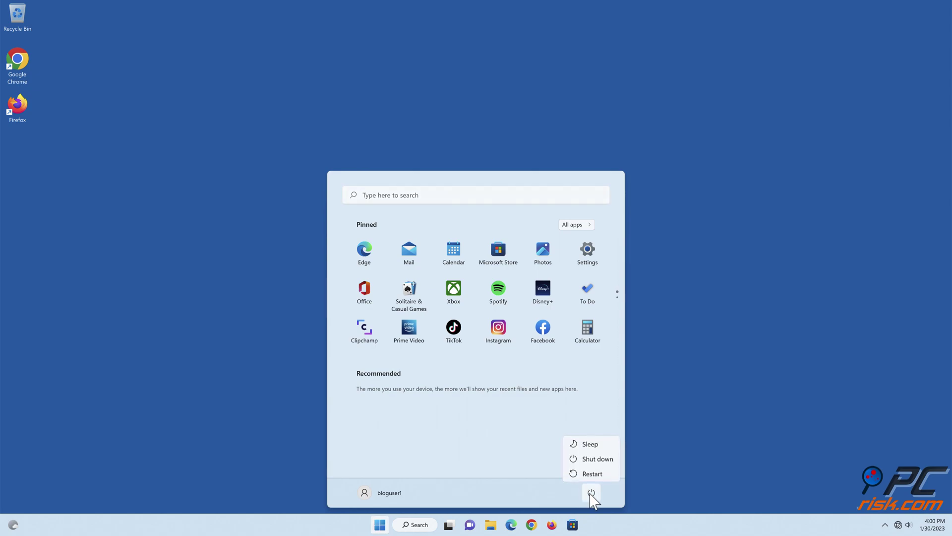
left_click(591, 476)
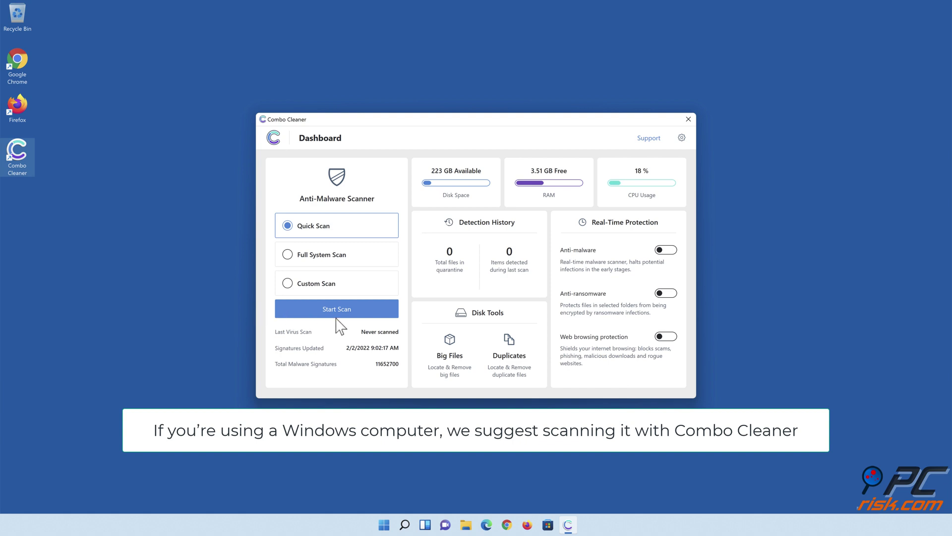
Run a Quick Scan, move all detected threats to quarantine, and switch on Anti-malware protection
left_click(335, 307)
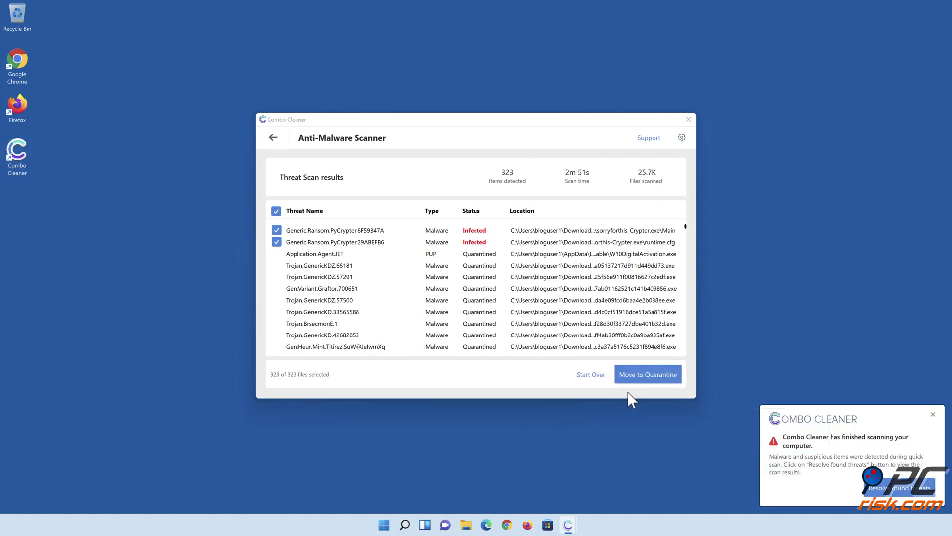
left_click(645, 378)
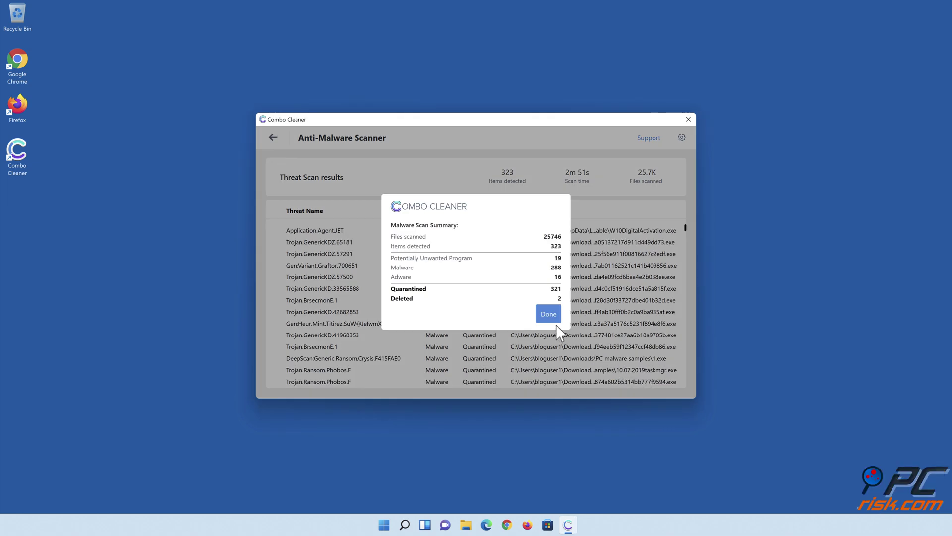
left_click(548, 318)
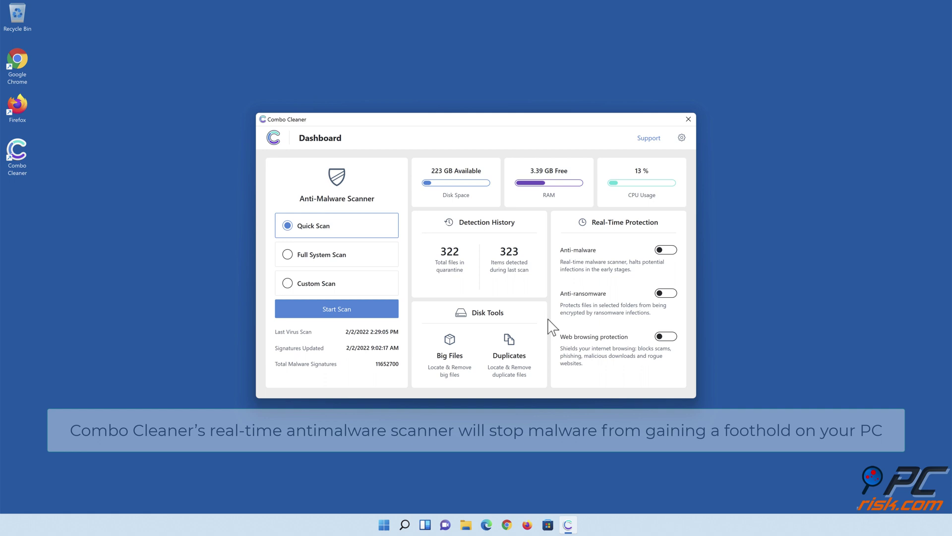
left_click(665, 252)
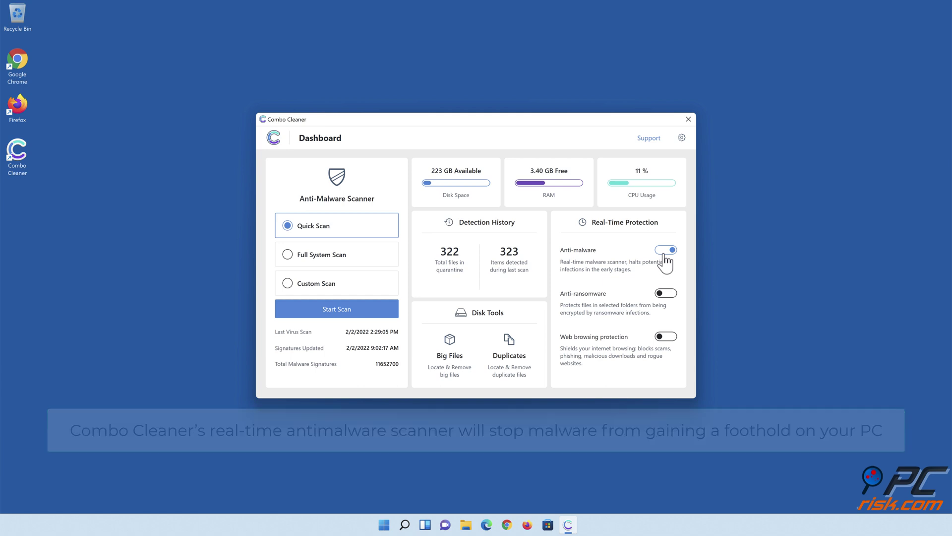
Turn on Anti-ransomware with Libraries > Documents as a protected folder, then close Combo Cleaner
left_click(666, 293)
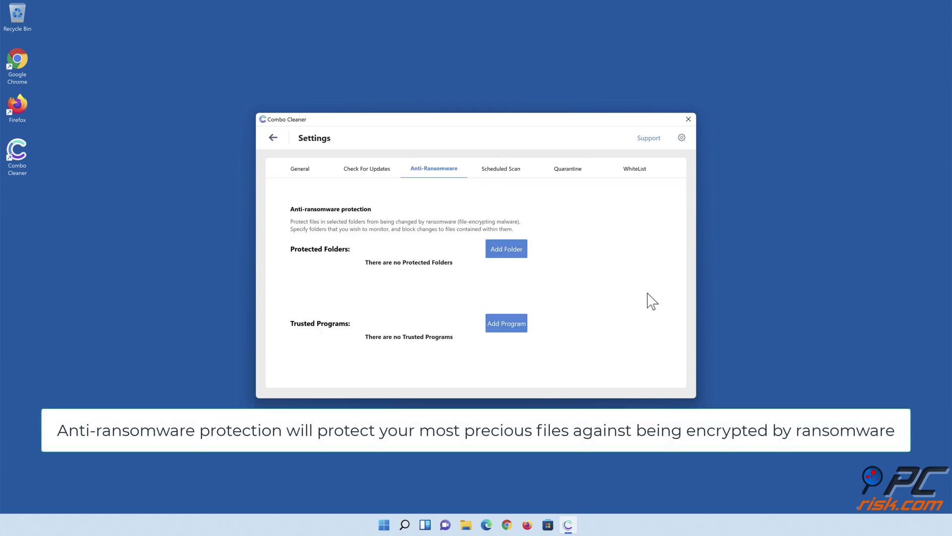
left_click(507, 251)
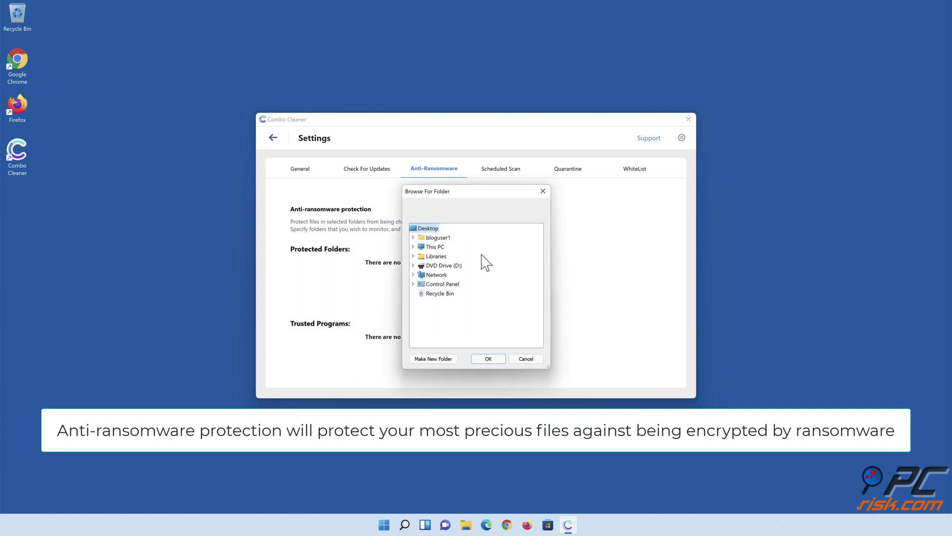
left_click(412, 256)
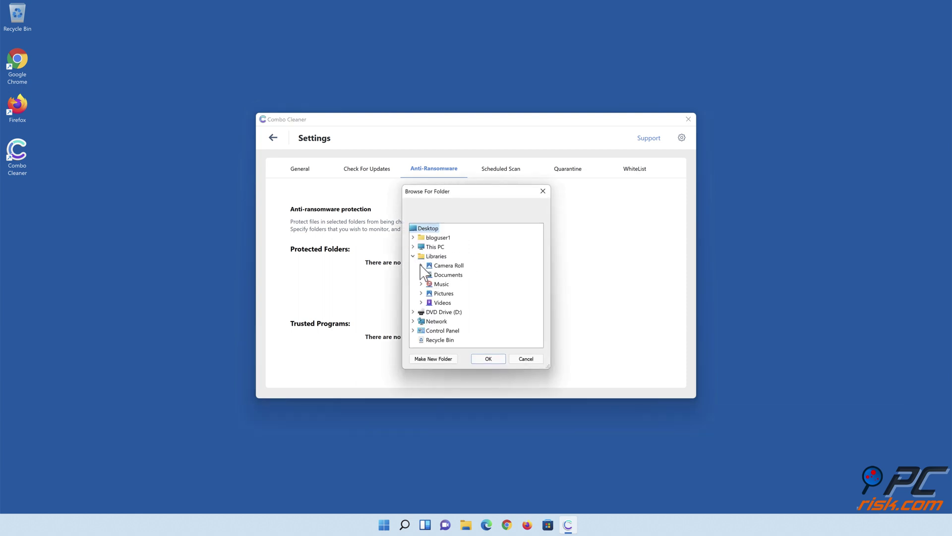
left_click(421, 275)
left_click(449, 284)
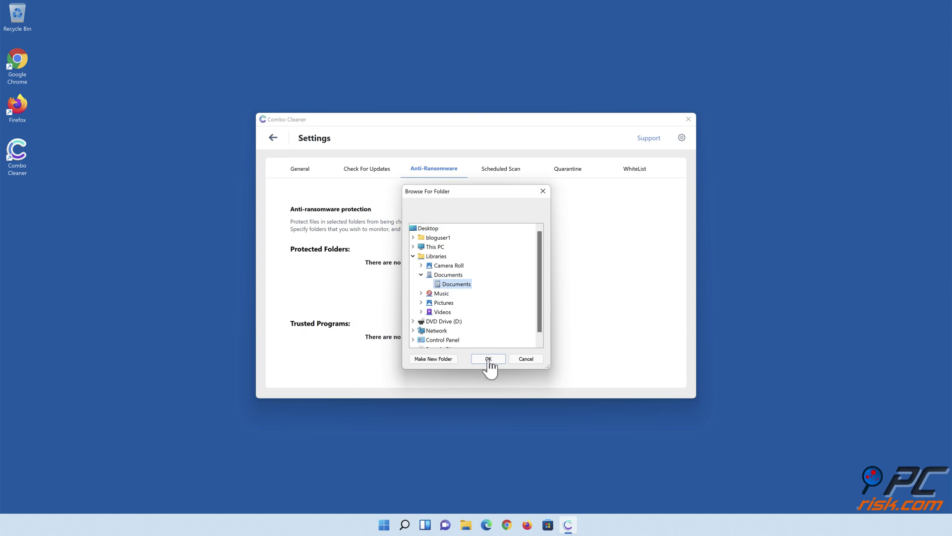
left_click(486, 358)
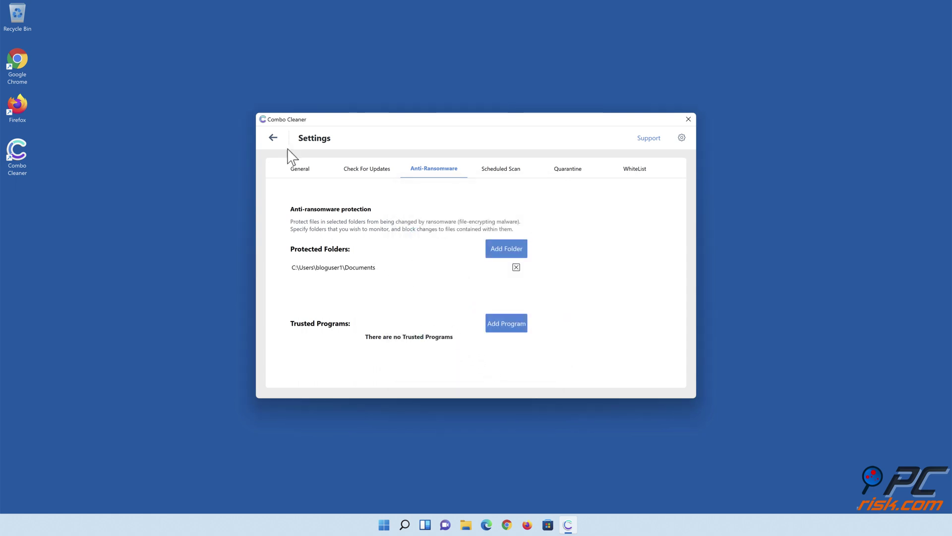
left_click(274, 138)
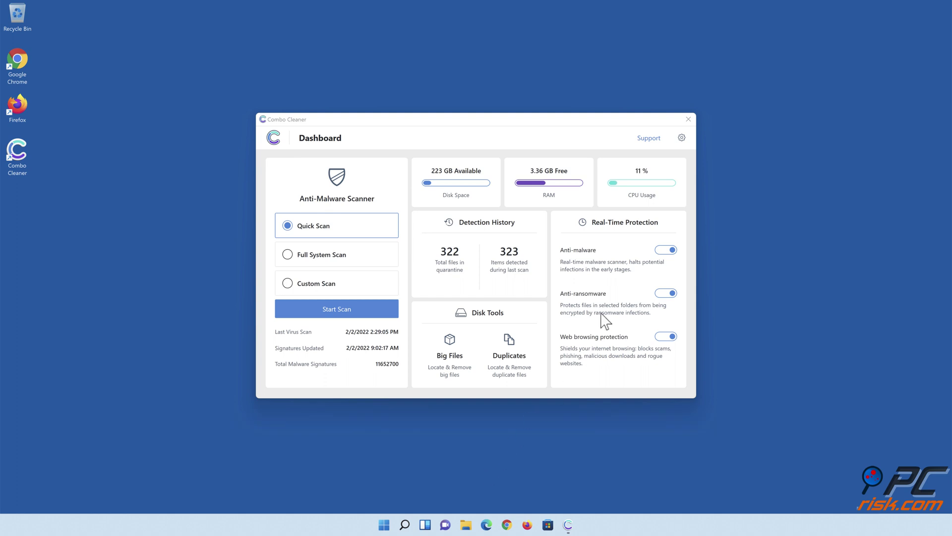
left_click(689, 119)
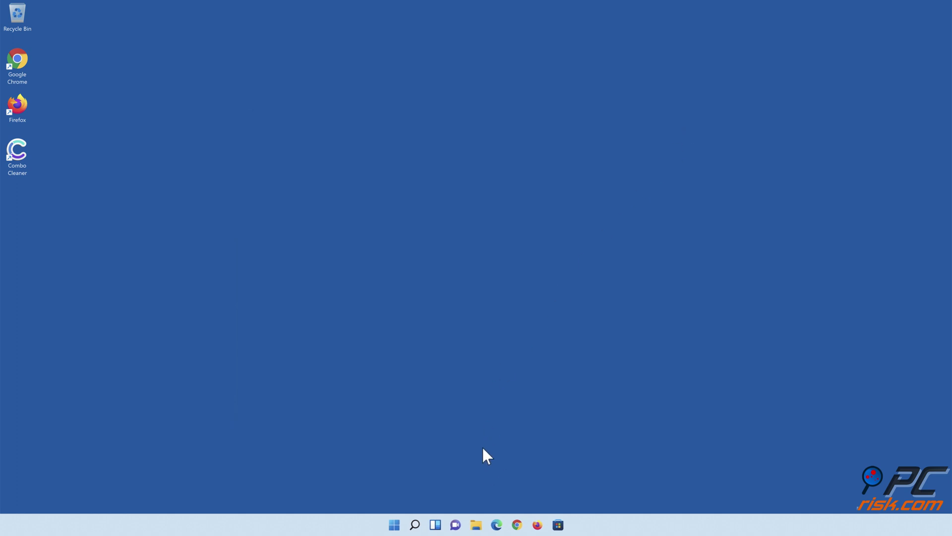